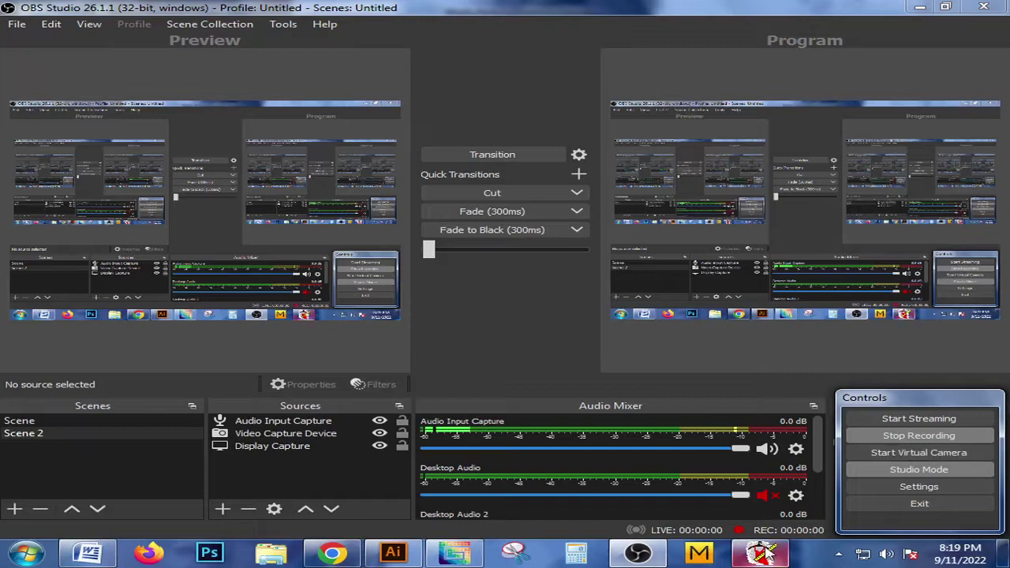
Step: Bring AccuMark Pattern Design to the front from OBS Studio
left_click(762, 553)
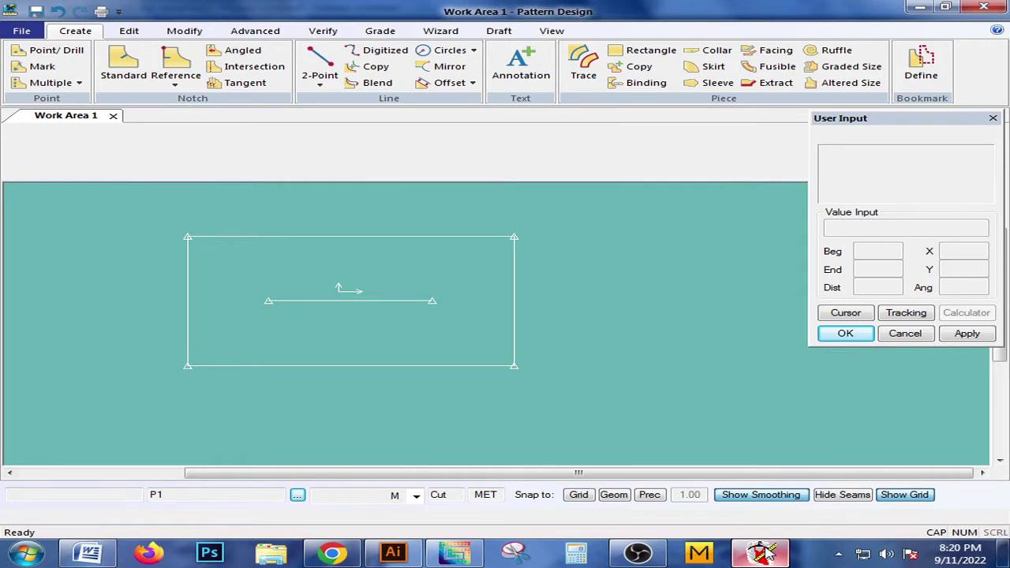
Step: Move the rectangle piece right and pan so it sits near the work area centre
left_click_drag(435, 350, 505, 356)
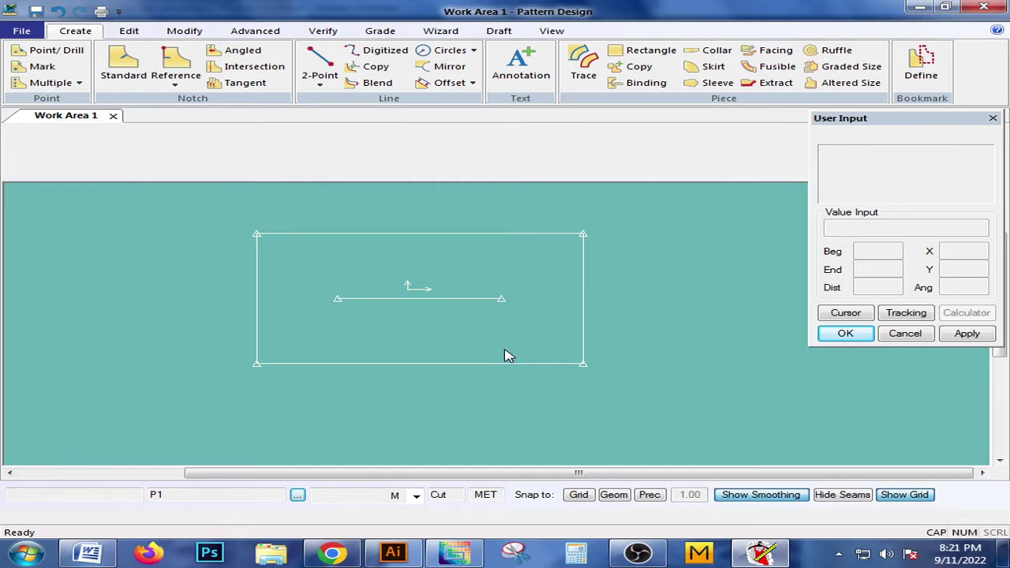
middle_click_drag(508, 356, 503, 313)
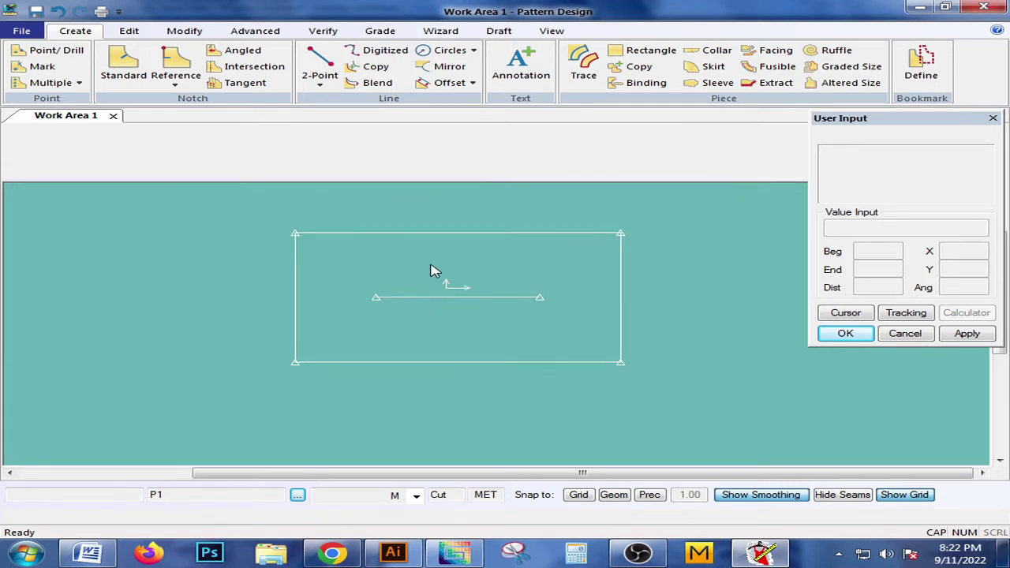
Step: Offset the rectangle's left edge 10 units inward with Offset Even, Dist -10
left_click(448, 82)
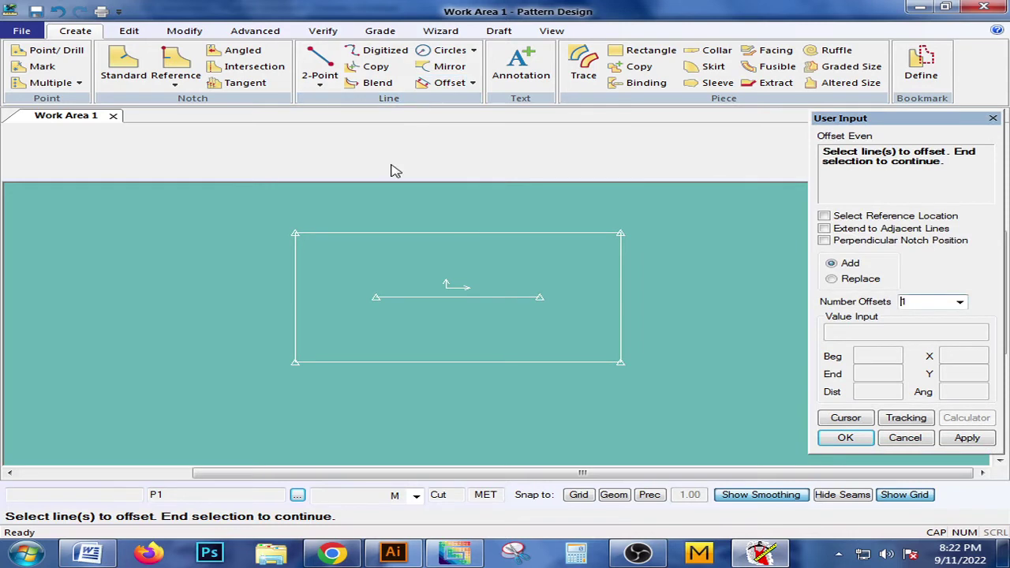
left_click(294, 280)
right_click(294, 281)
left_click(294, 282)
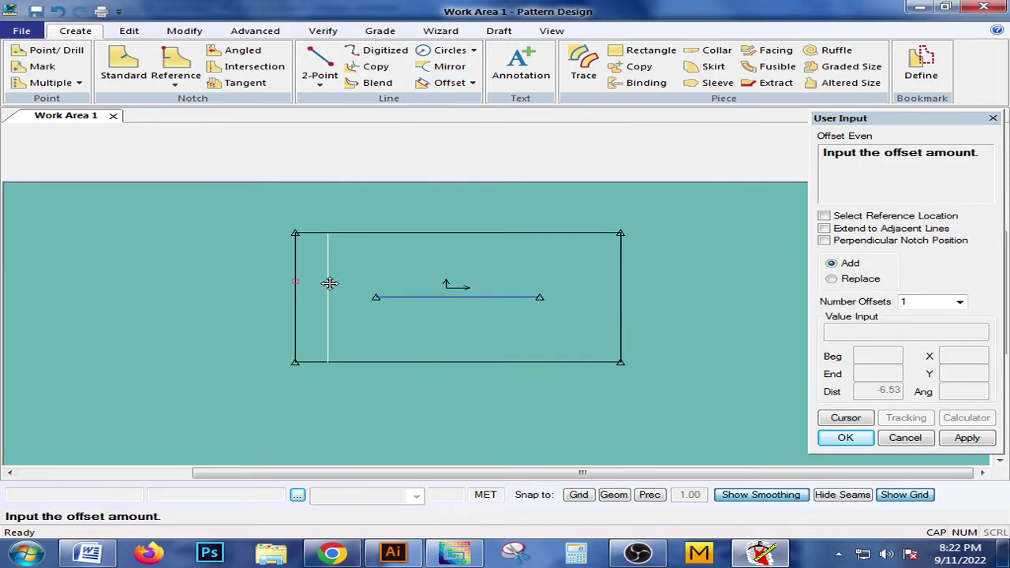
left_click(330, 283)
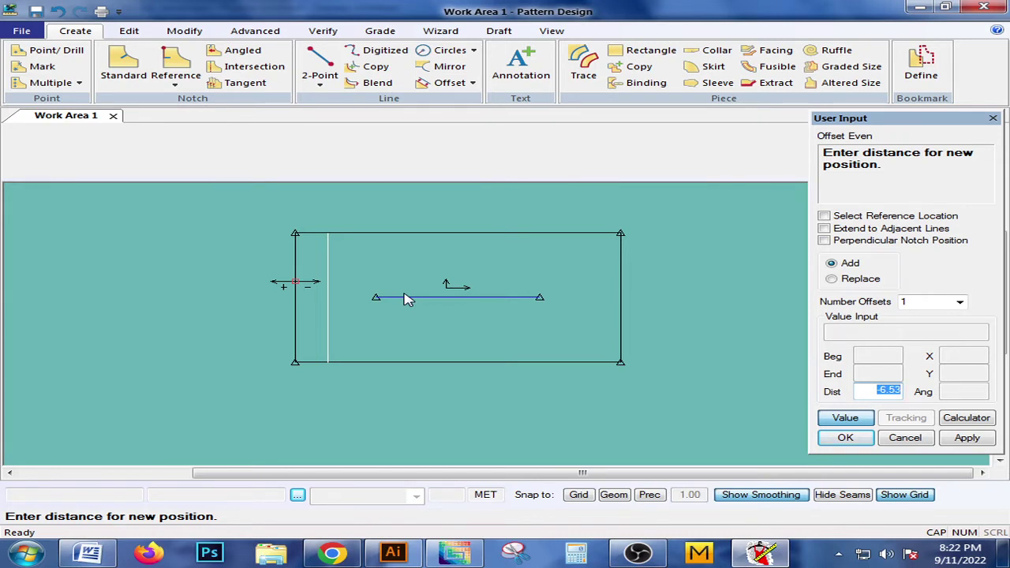
type("-10")
key("Return")
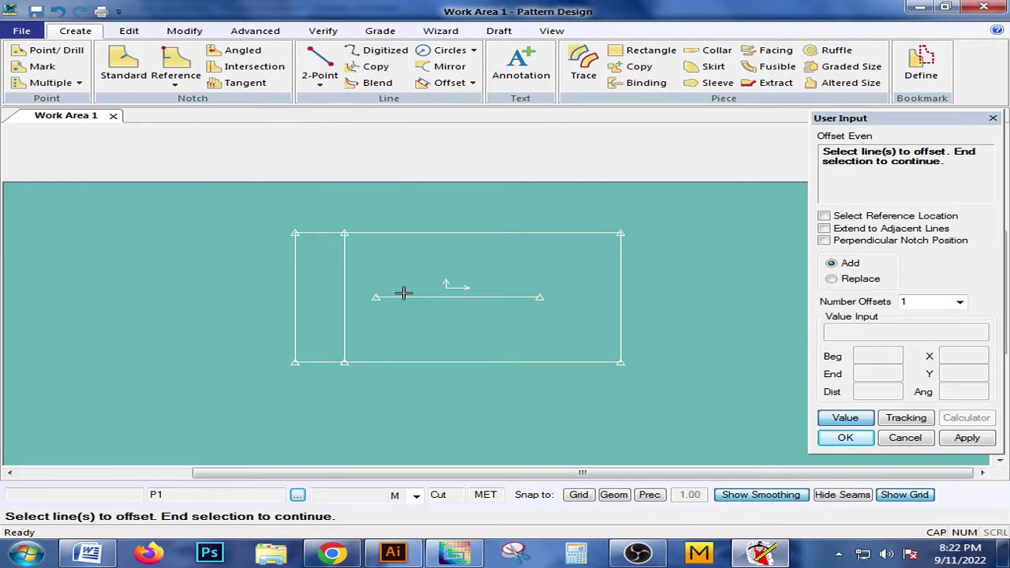
Step: Check the 2-Point line options, then end Offset Even, keeping the inner offset line
left_click(329, 87)
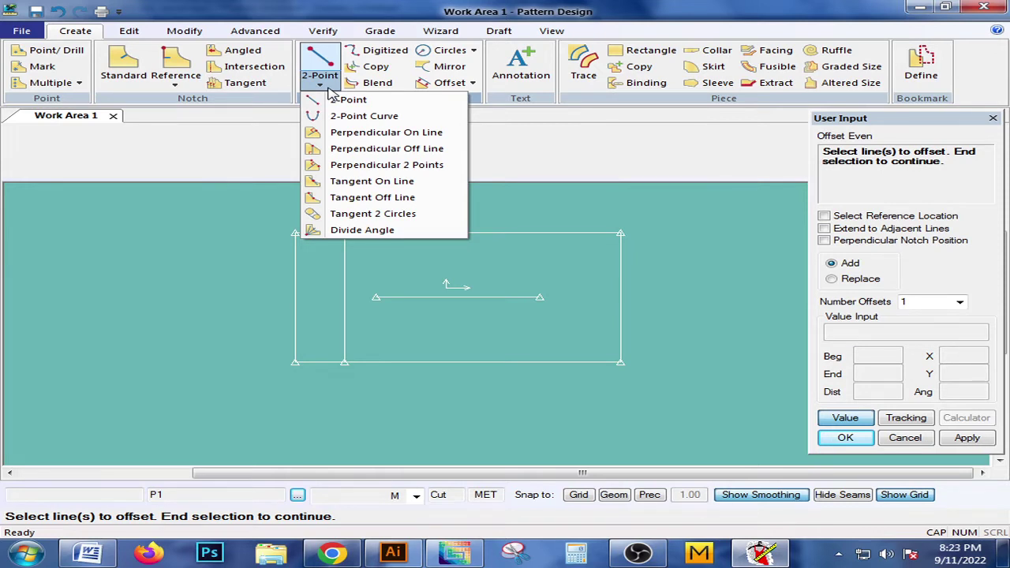
left_click(574, 165)
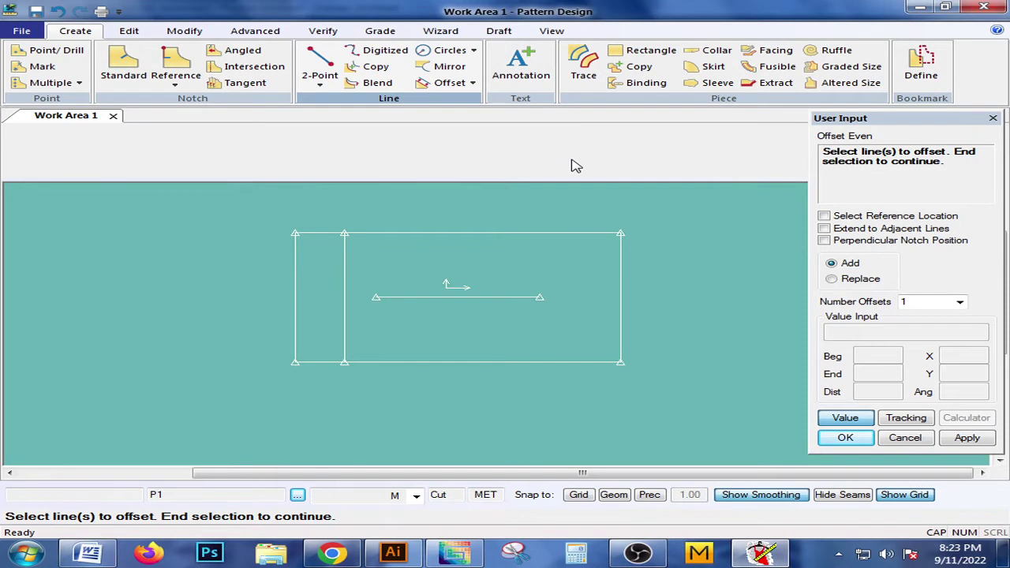
left_click(469, 266)
right_click(408, 266)
left_click(409, 271)
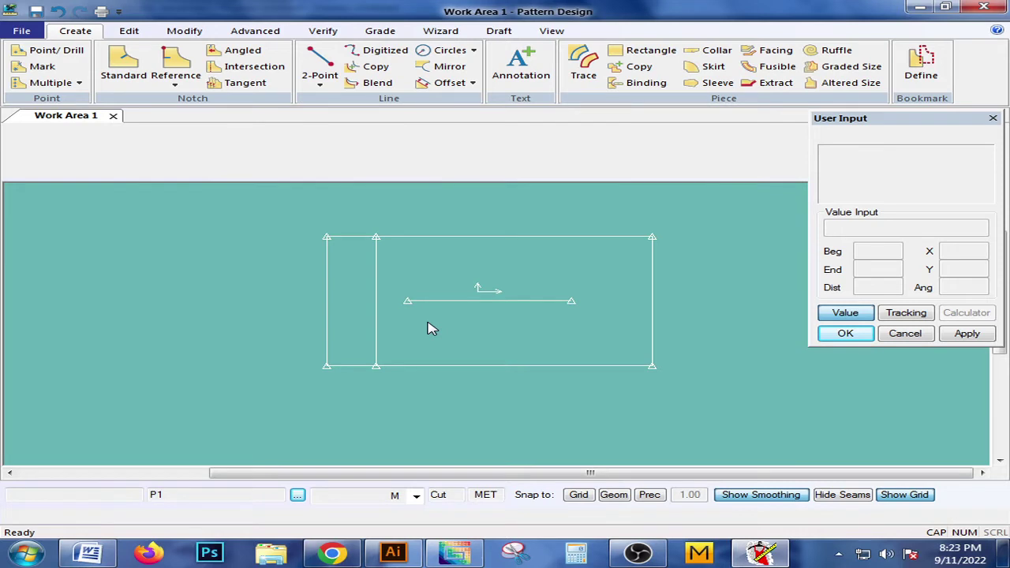
Step: Start a new Rectangle piece and browse the 2-Point line options without choosing one
left_click(655, 52)
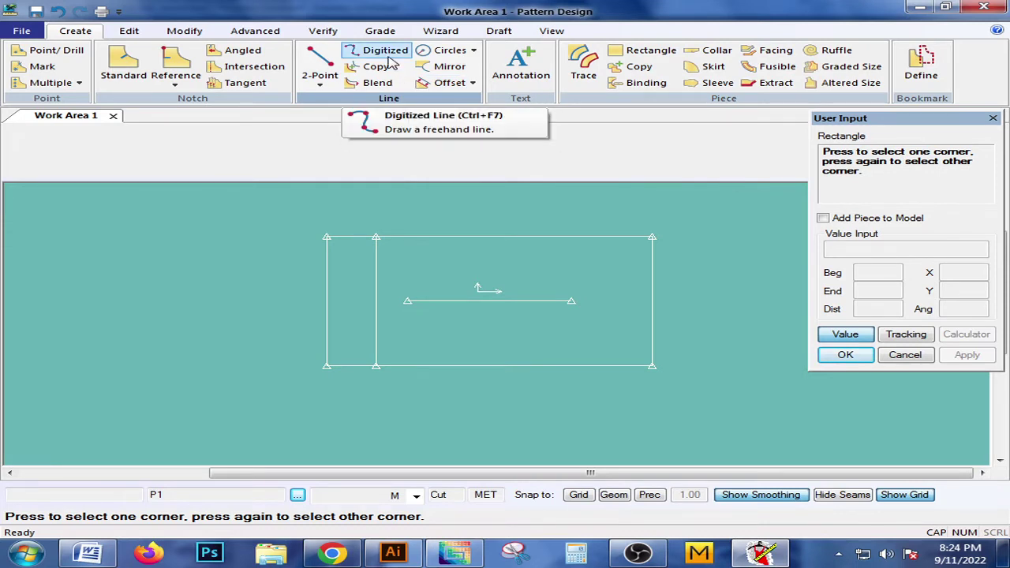
left_click(319, 85)
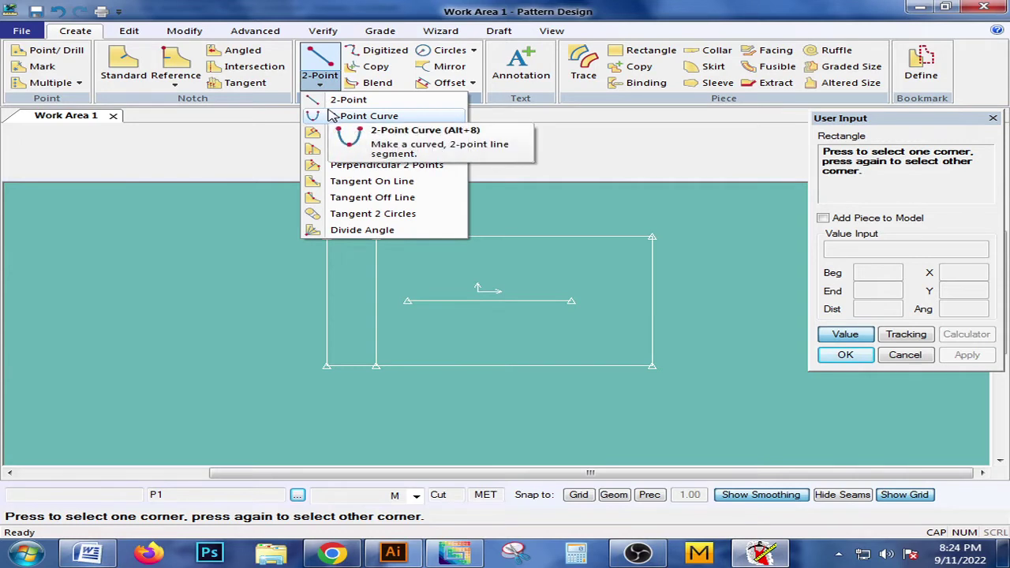
left_click(268, 150)
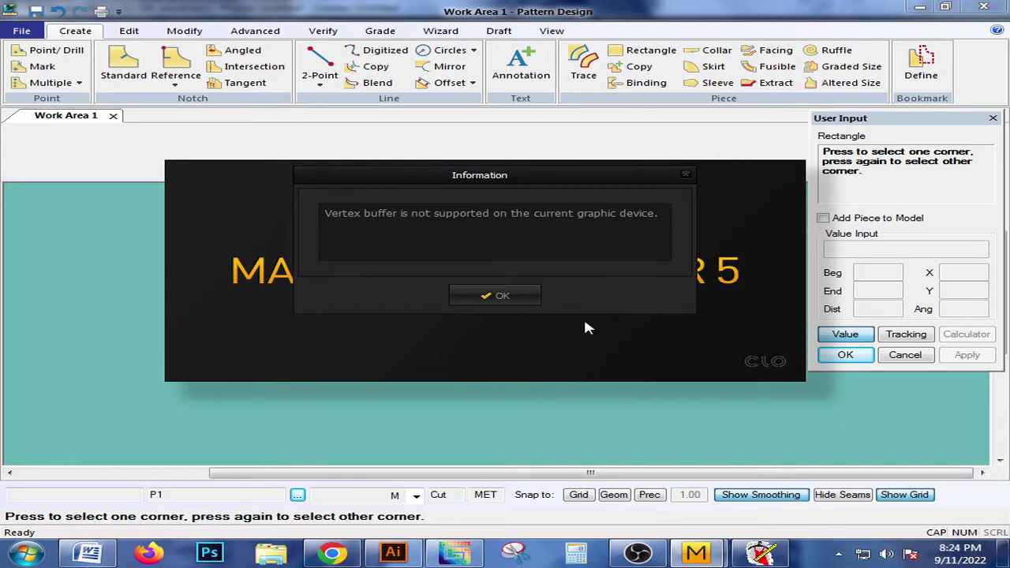
Step: Dismiss Marvelous Designer's graphics warning, check its File menu, and return to AccuMark
left_click(685, 171)
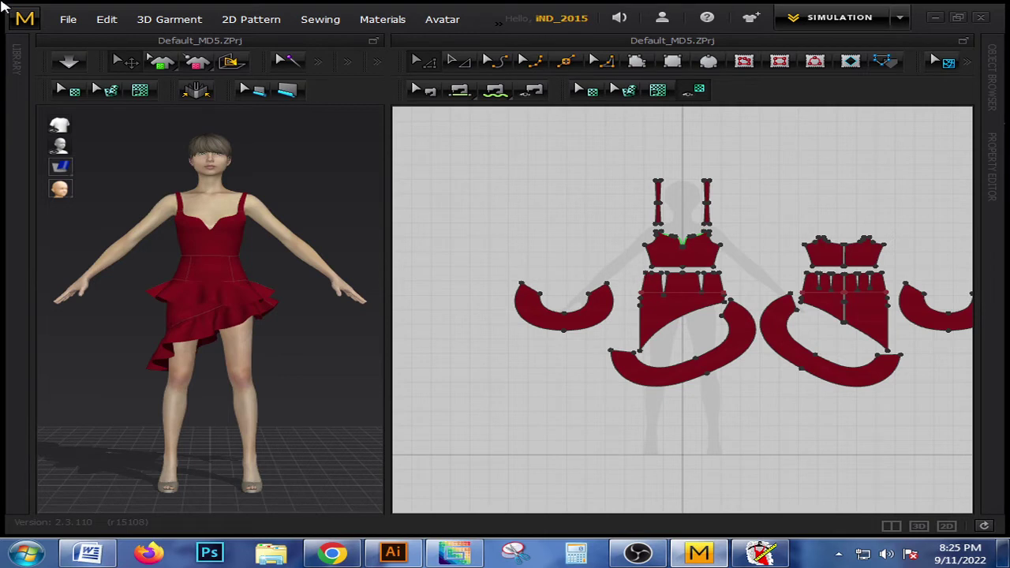
left_click(76, 27)
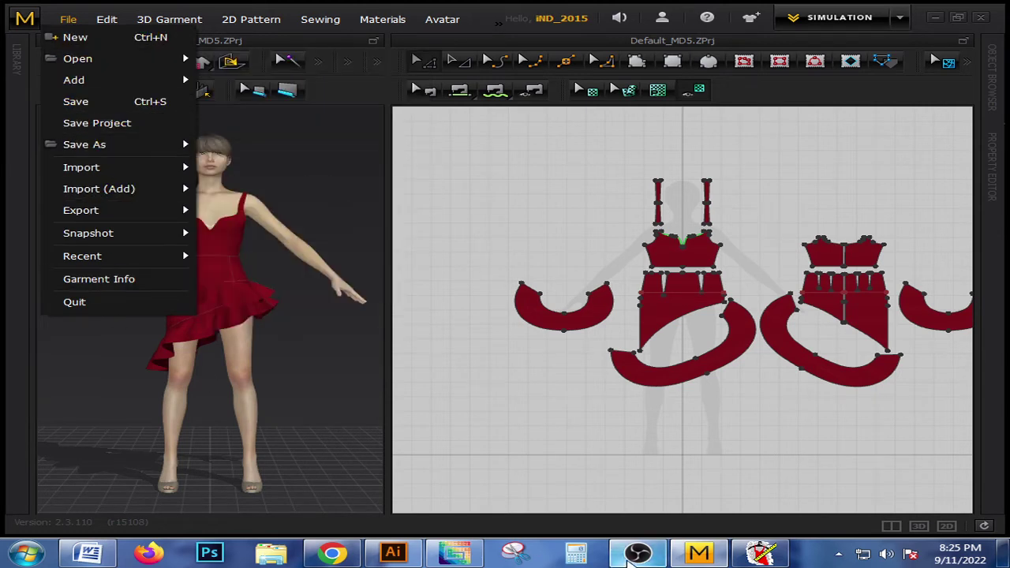
left_click(762, 554)
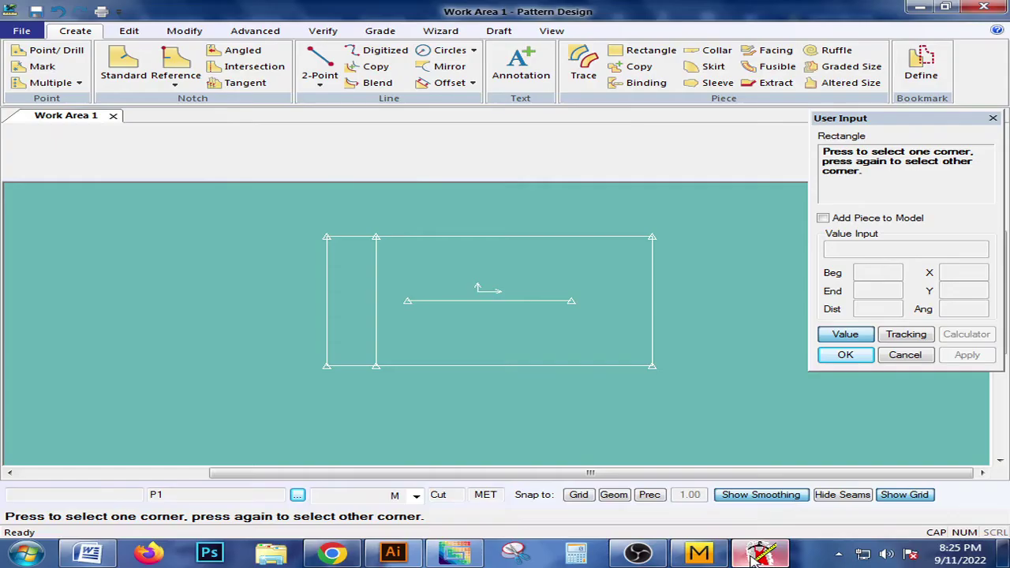
Step: Glance at AccuMark's File menu, then switch to Marvelous Designer's red dress project
left_click(21, 31)
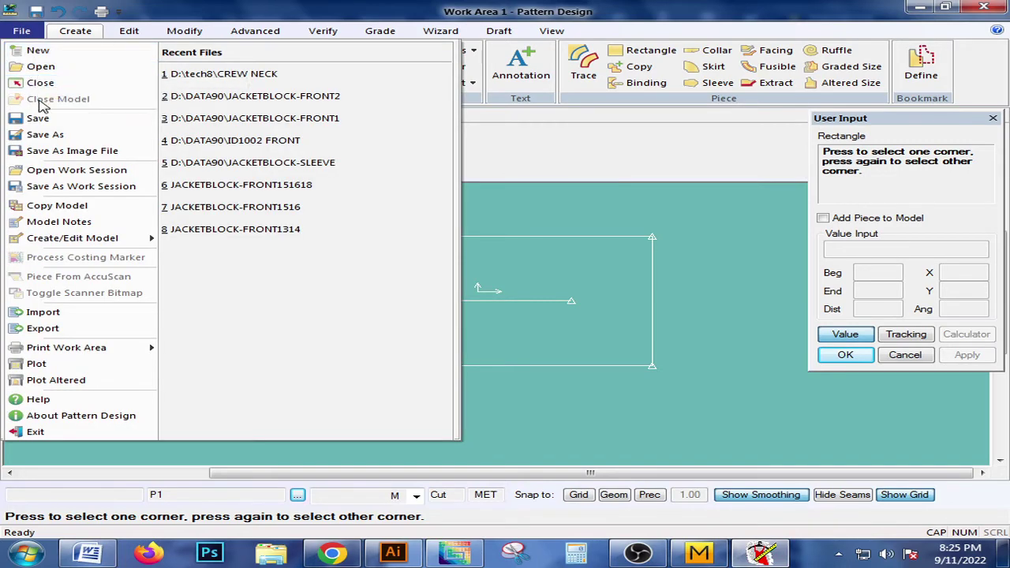
left_click(527, 176)
left_click(698, 554)
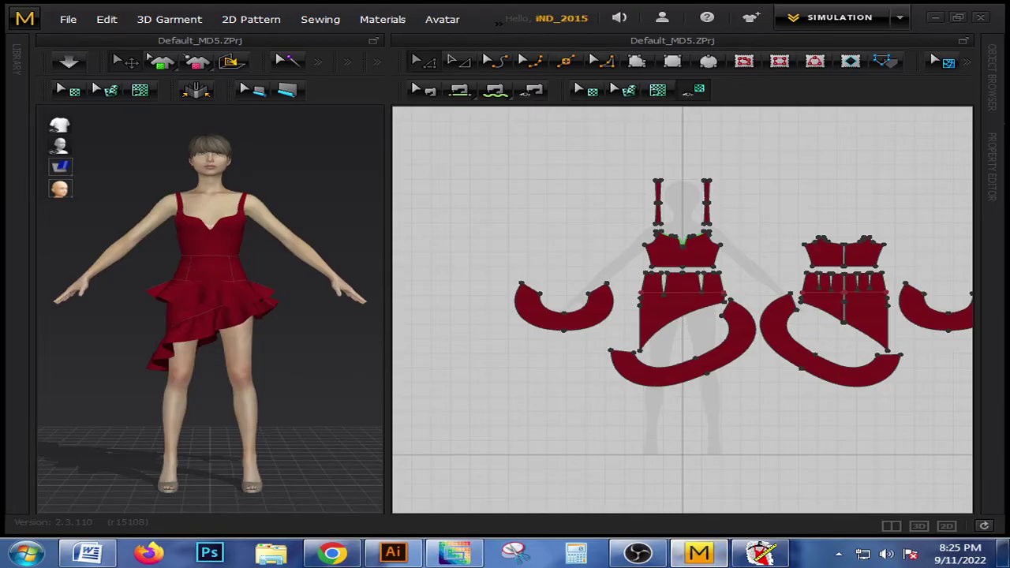
Step: Drag Marvelous Designer's bodice piece to the upper left of the 2D area, then return to AccuMark
left_click(109, 24)
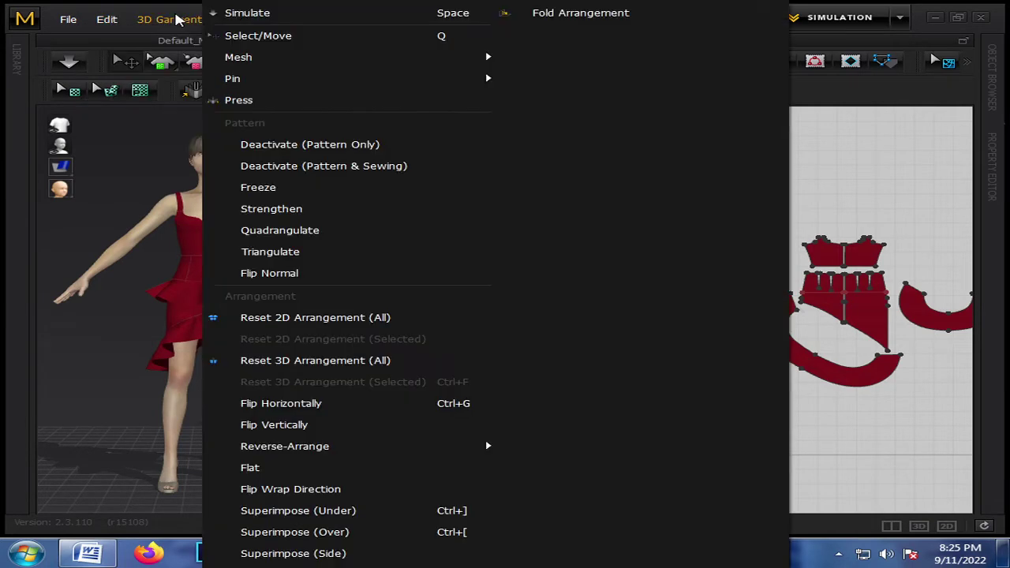
left_click(178, 19)
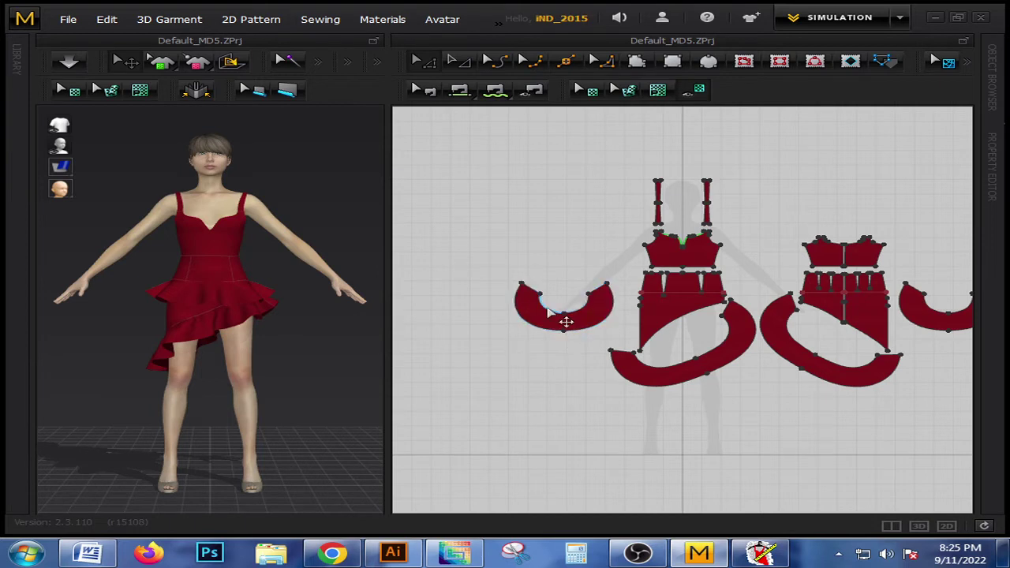
left_click(543, 312)
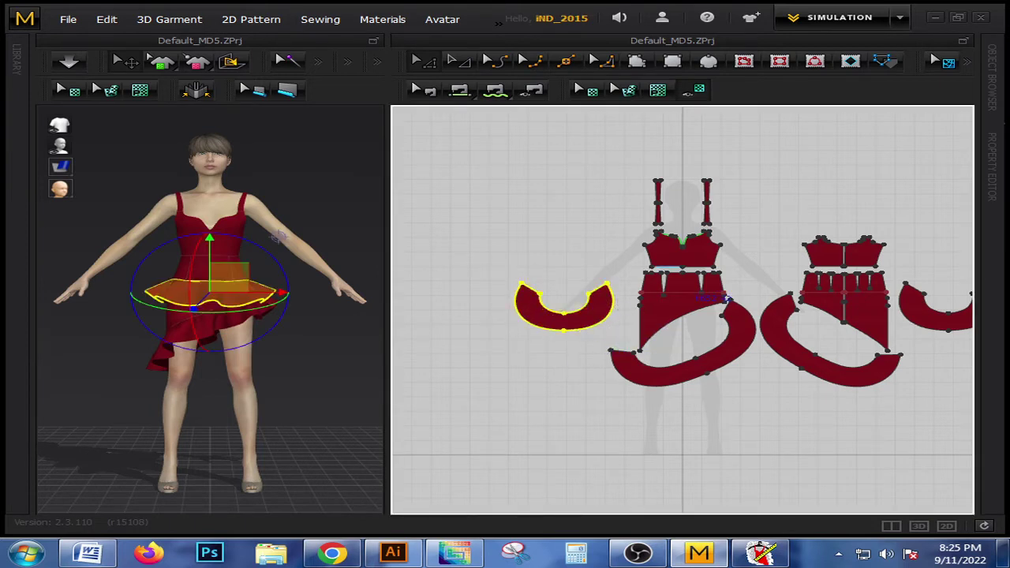
left_click(675, 255)
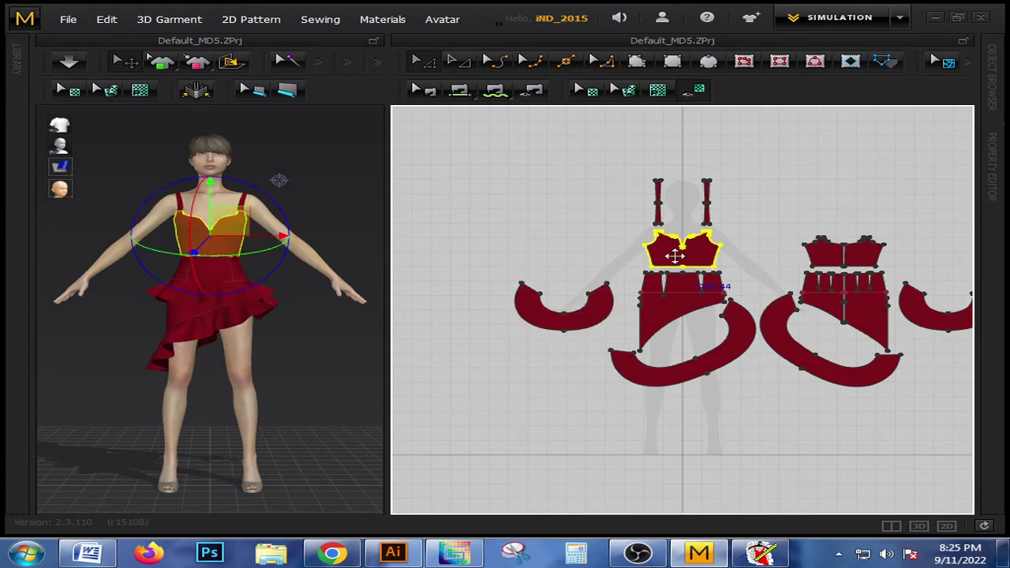
left_click_drag(675, 255, 536, 241)
left_click(560, 242)
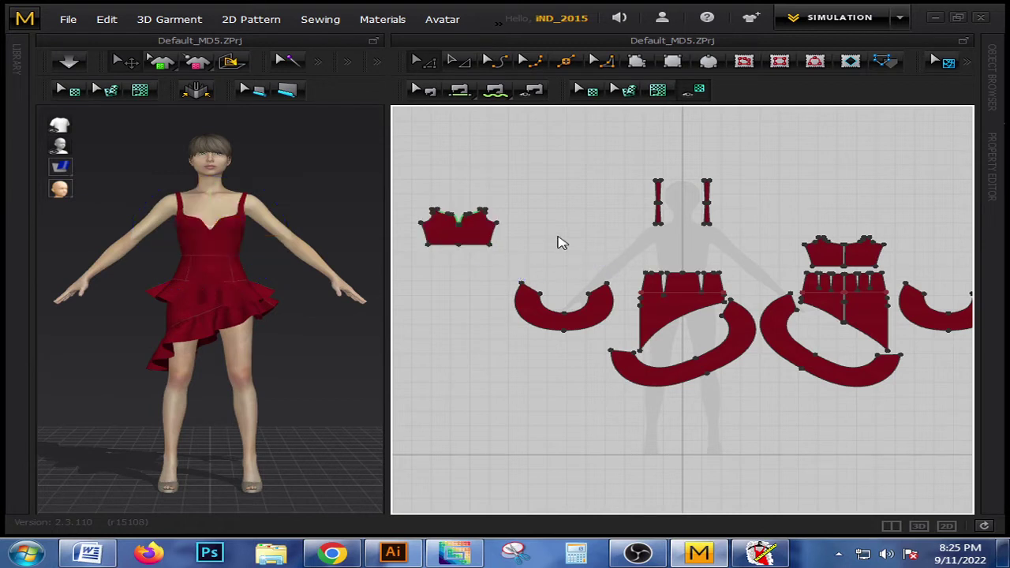
left_click(451, 227)
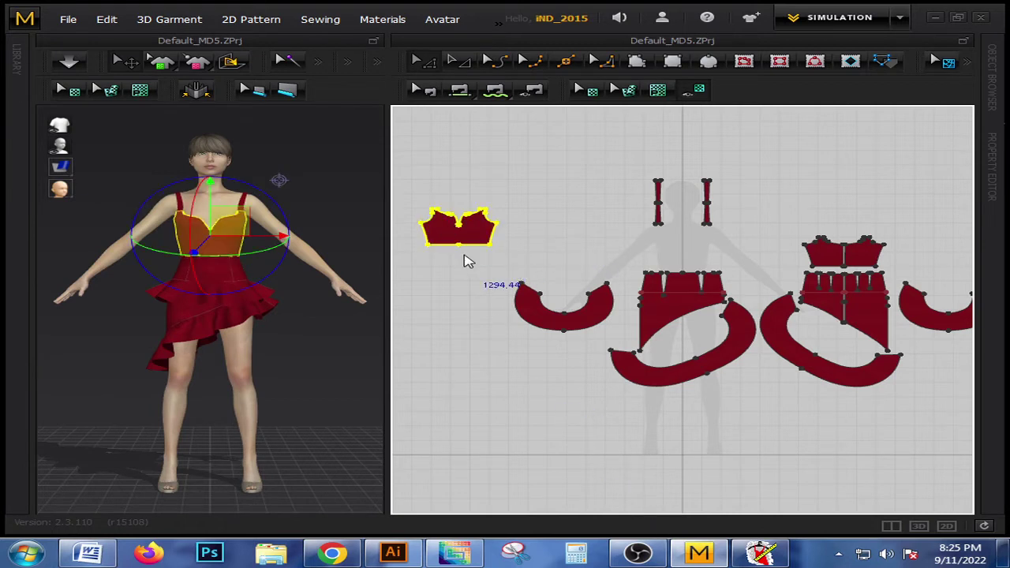
left_click(761, 553)
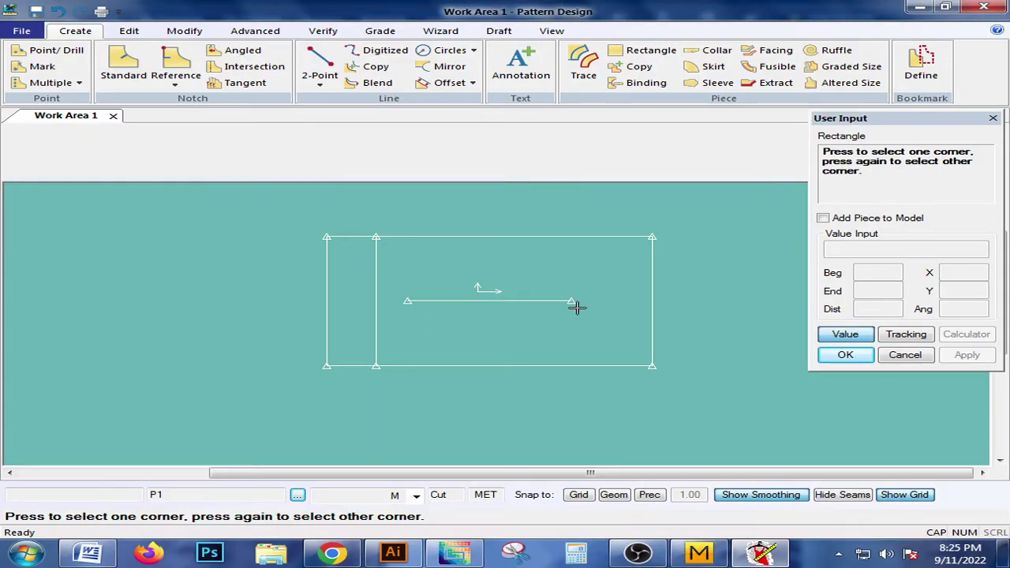
Step: Finish AccuMark's pending Rectangle command with right-click OK, then return to Marvelous Designer
left_click(698, 552)
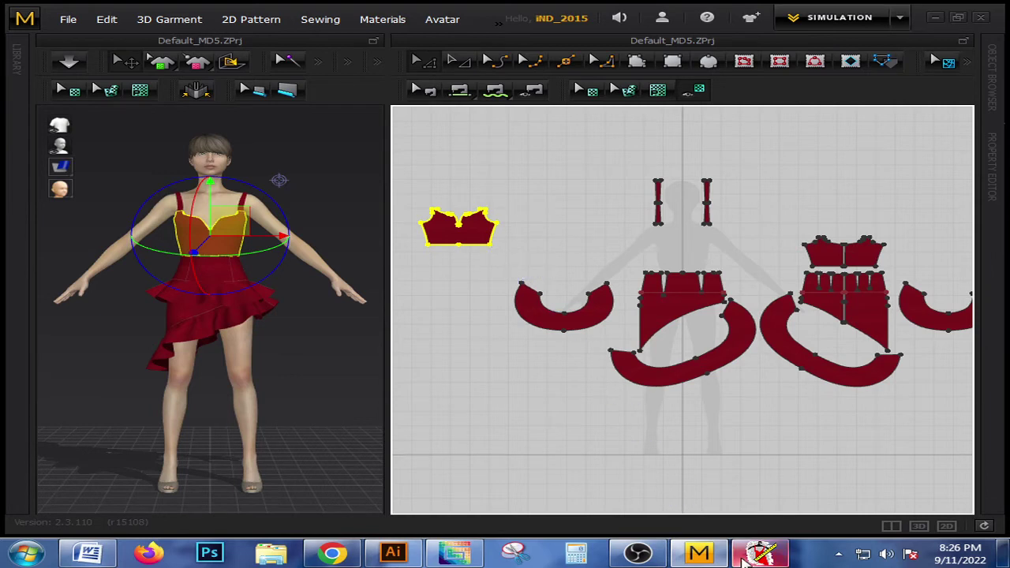
left_click(746, 559)
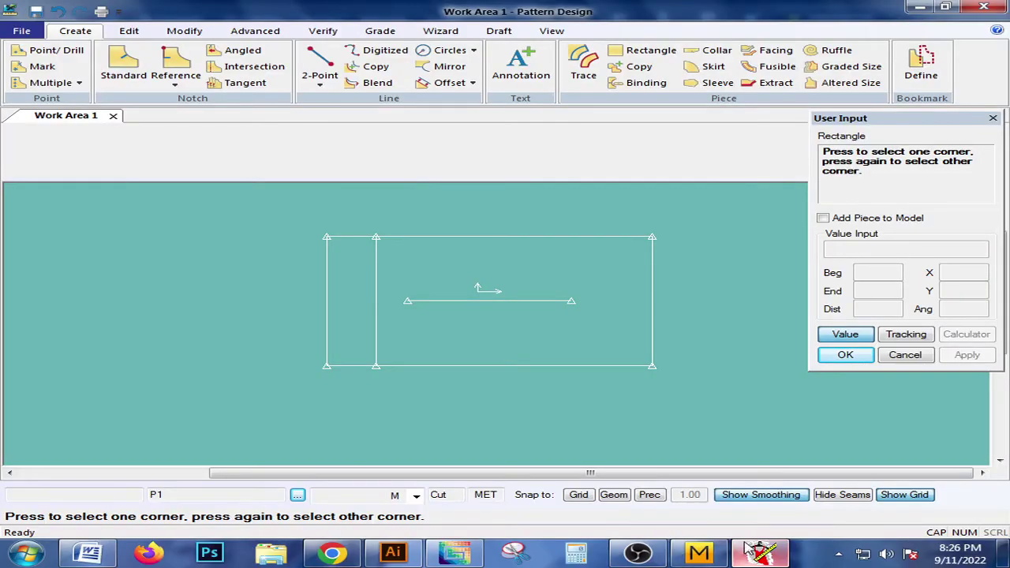
right_click(534, 306)
left_click(536, 308)
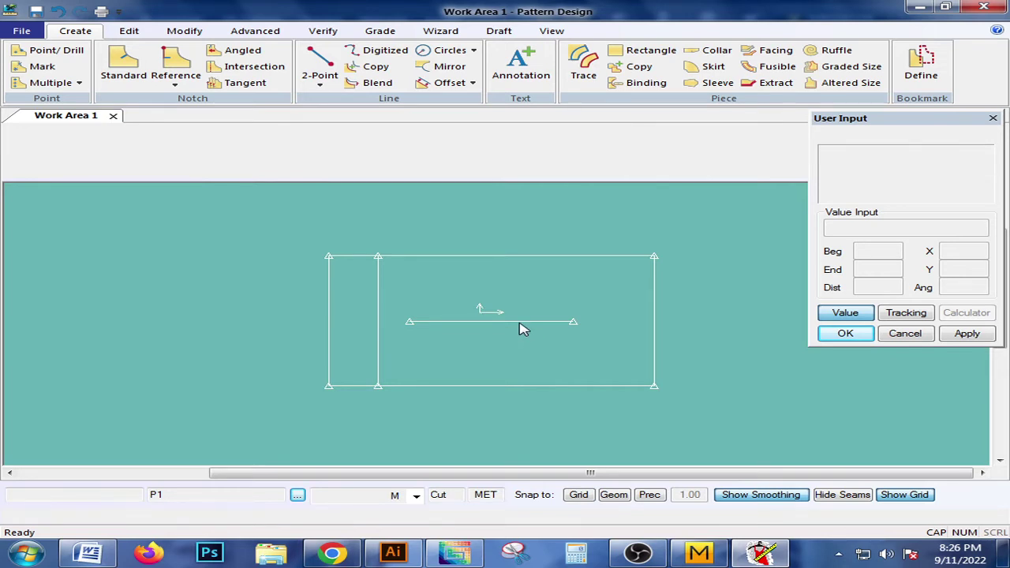
left_click(698, 552)
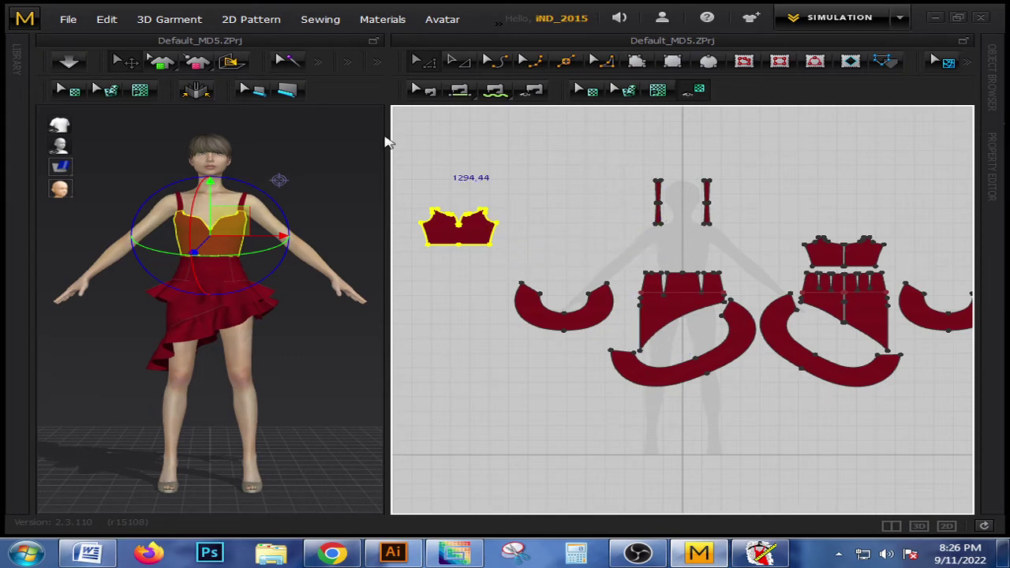
Step: Draw a four-corner tapered polygon piece in Marvelous Designer and place it beside the avatar
left_click(576, 175)
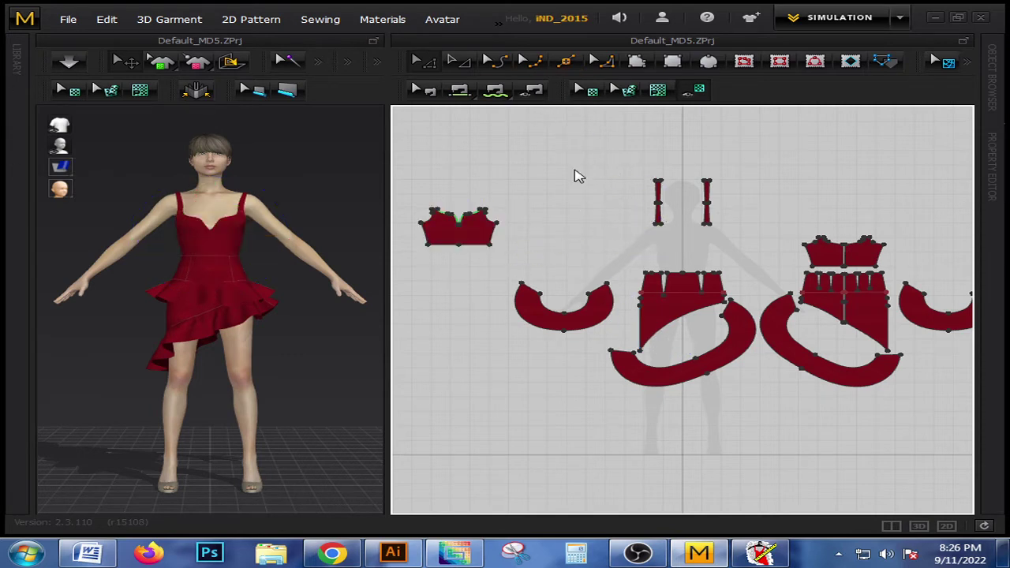
left_click(637, 60)
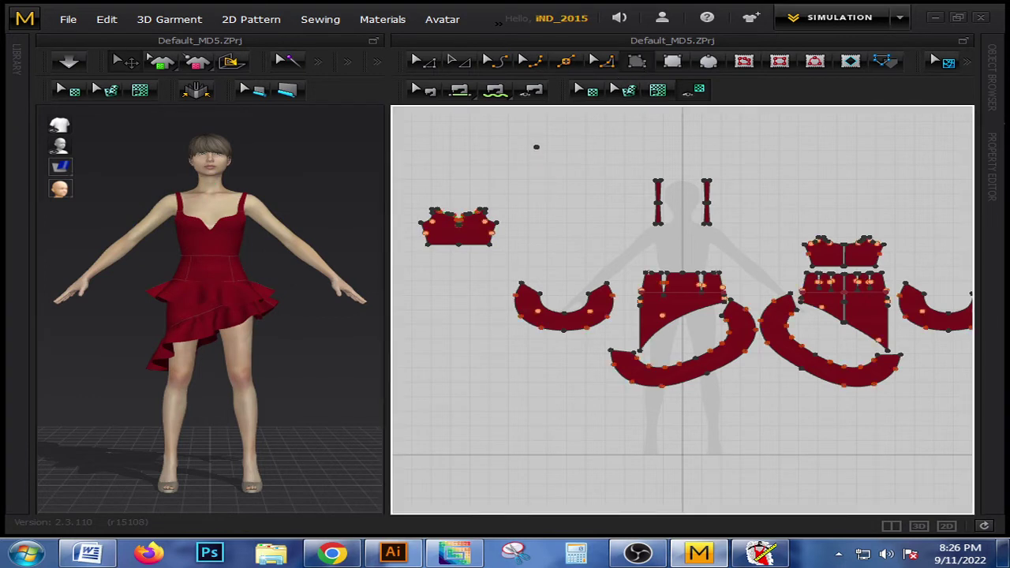
left_click(519, 252)
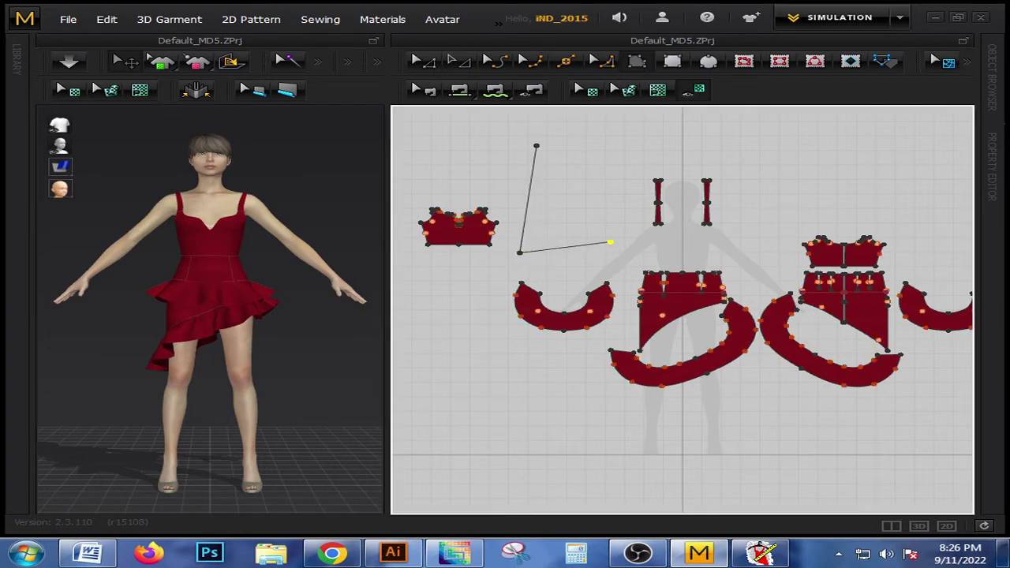
left_click(620, 238)
left_click(592, 145)
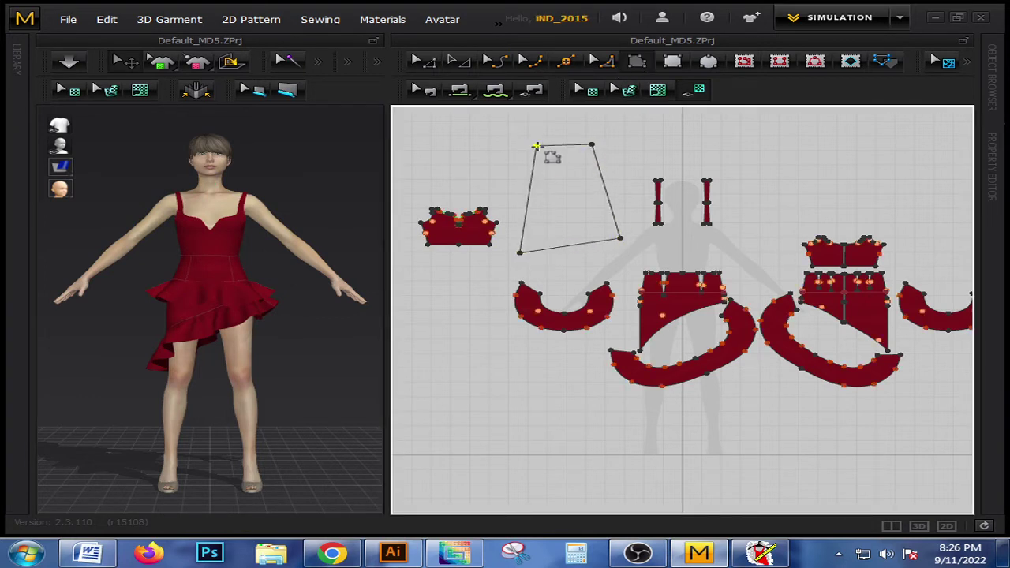
left_click(537, 146)
mouse_move(124, 174)
left_mouse_down()
mouse_move(212, 172)
mouse_move(333, 284)
left_mouse_up()
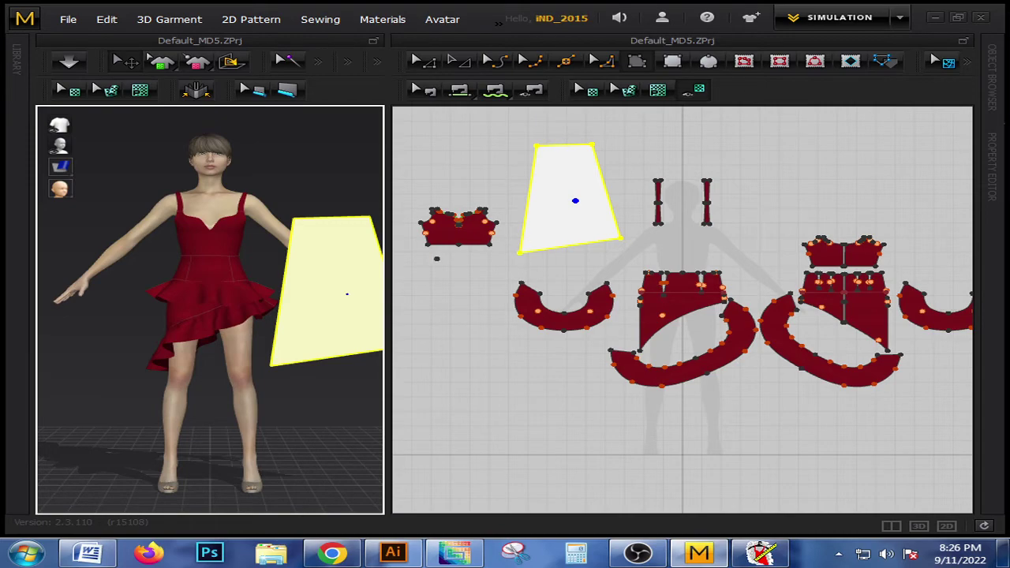
left_click(761, 552)
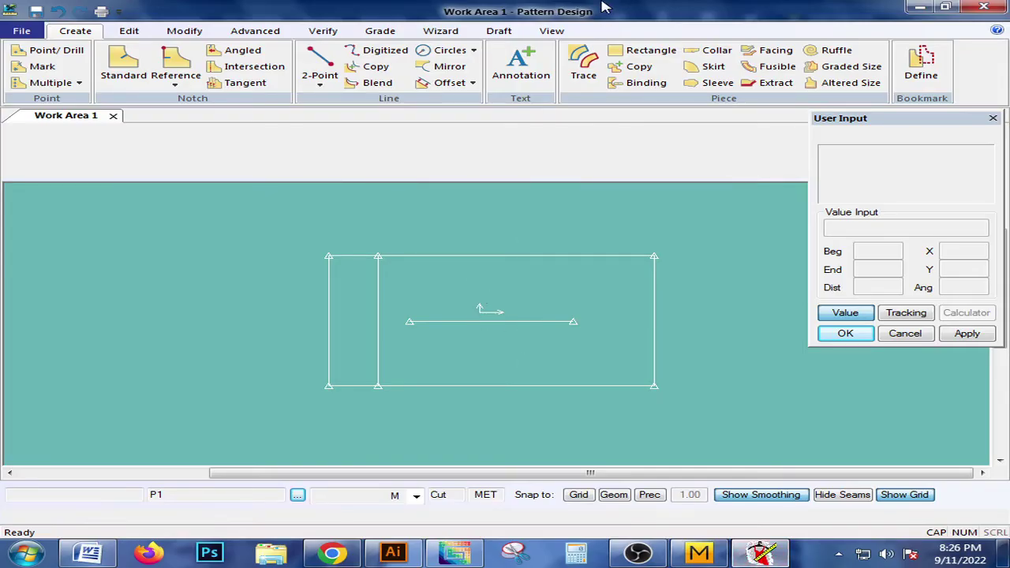
Step: Draw a second, smaller rectangle piece from two cursor-picked corners and name it P2
left_click(631, 49)
left_click(319, 265)
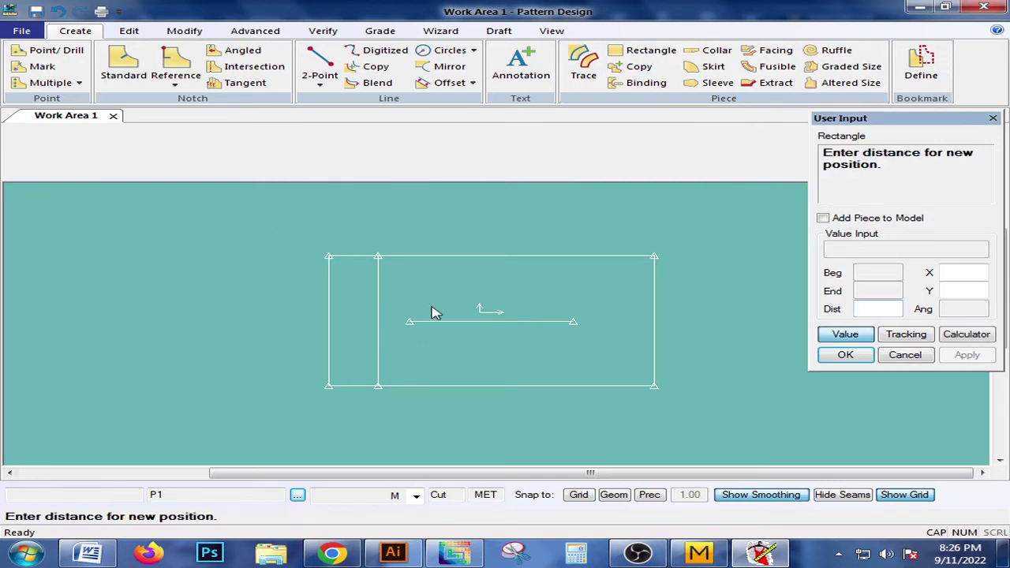
left_click(856, 333)
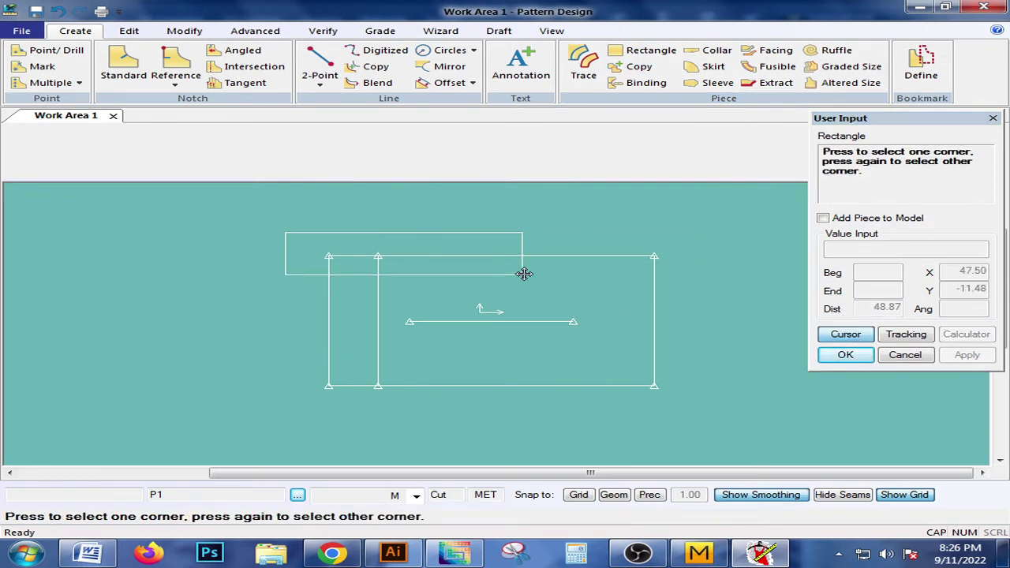
left_click(406, 312)
left_click(364, 263)
Step: Arrange the pieces so P2 sits left of the original rectangle
left_click_drag(316, 275, 185, 303)
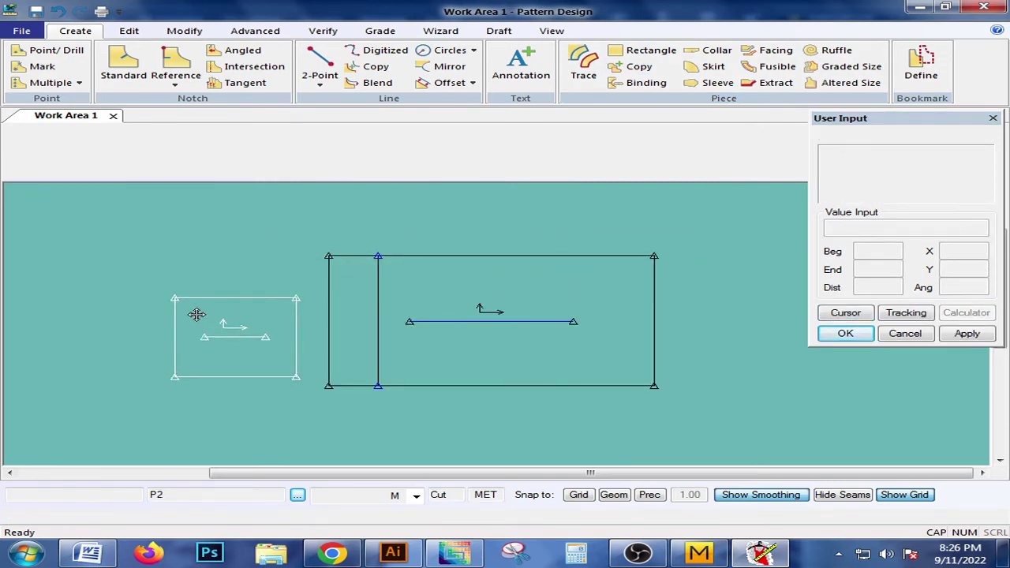
left_click_drag(387, 307, 595, 276)
left_click_drag(176, 342, 324, 295)
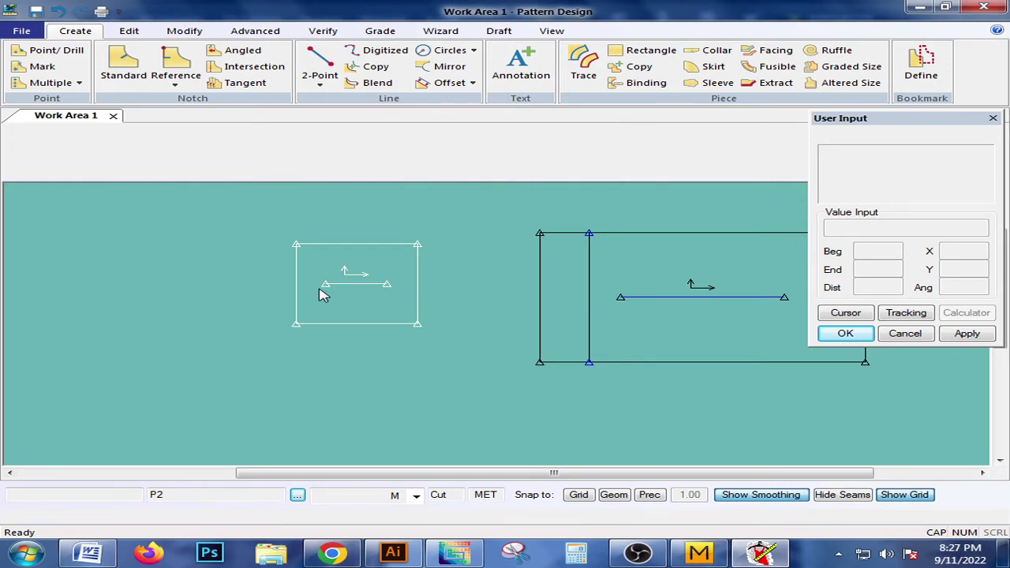
Step: In Illustrator, create a new blank document, Untitled-1, from the 210 × 297 mm preset
left_click(393, 552)
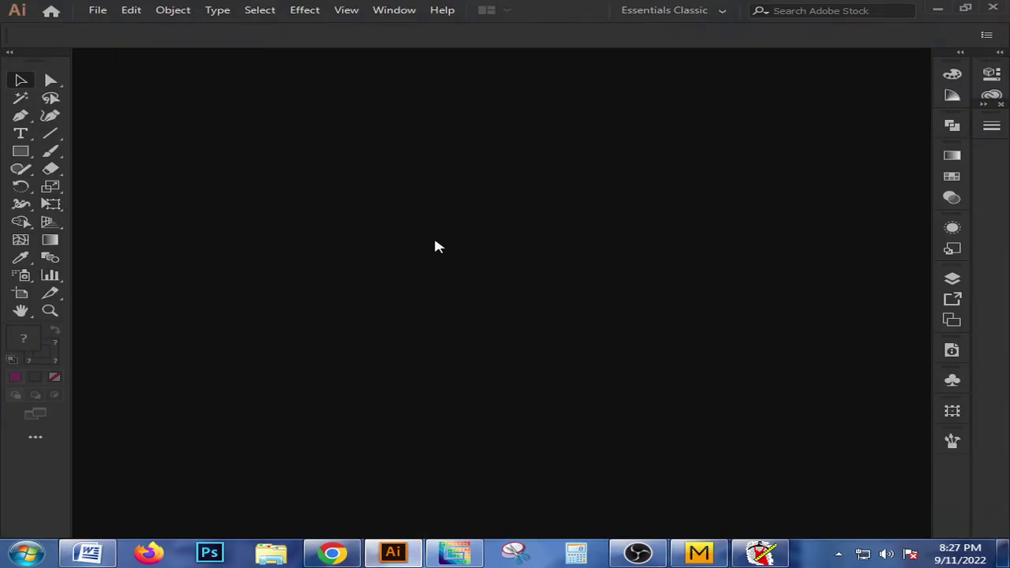
left_click(98, 11)
left_click(112, 29)
left_click(99, 15)
left_click(114, 29)
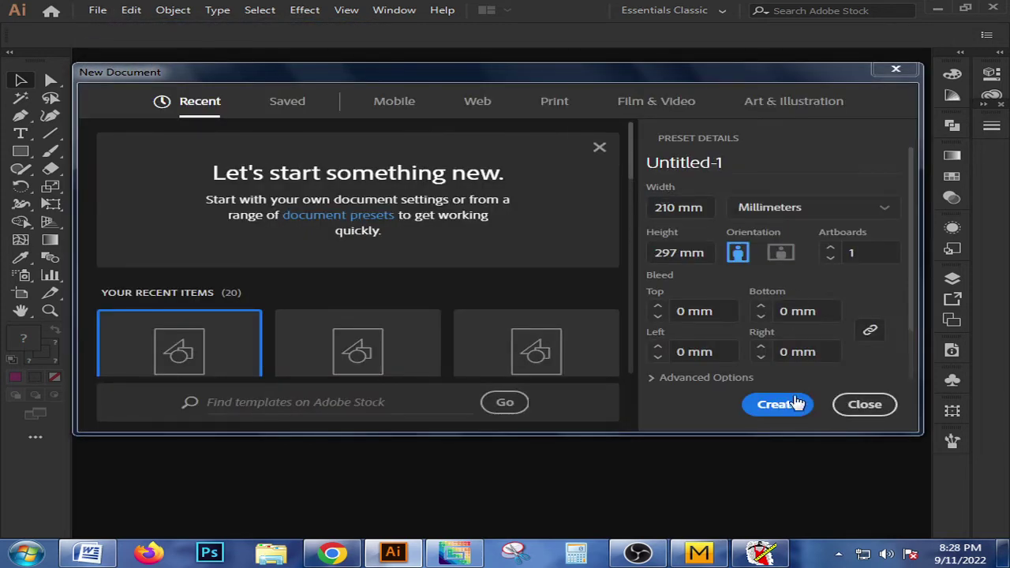
left_click(789, 405)
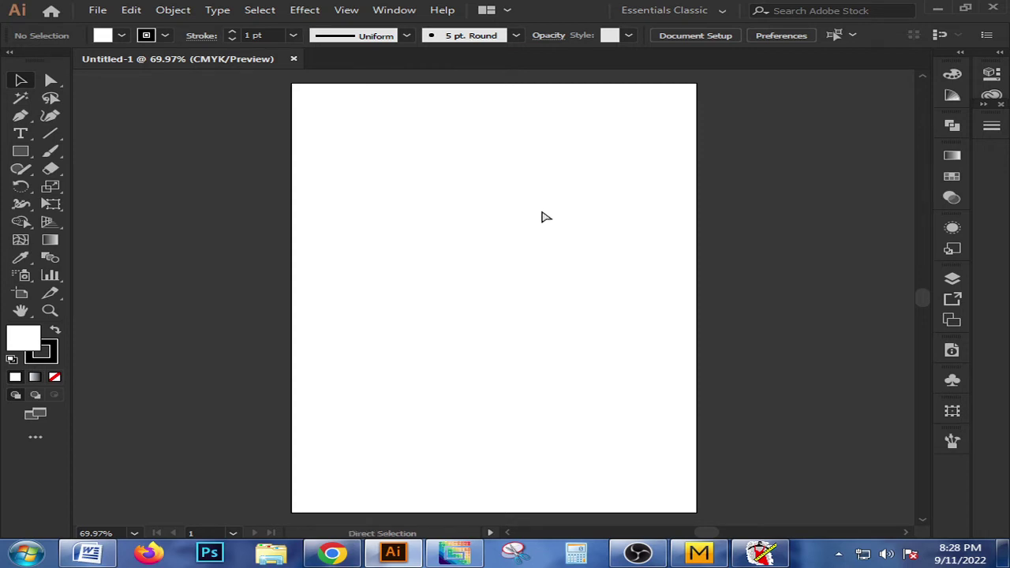
Step: Show the rulers and set their units to centimeters
key("ctrl+r")
right_click(510, 82)
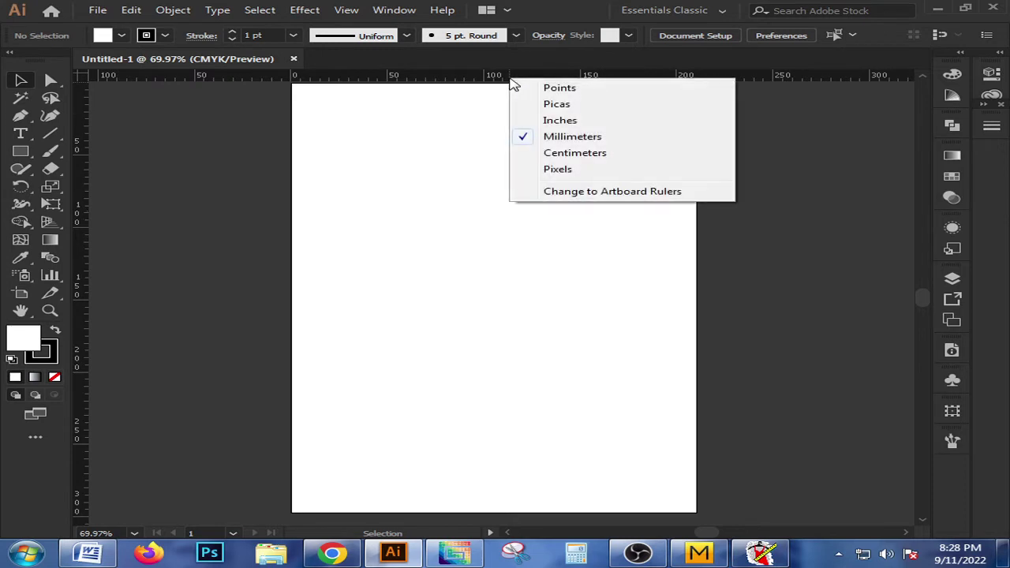
left_click(576, 153)
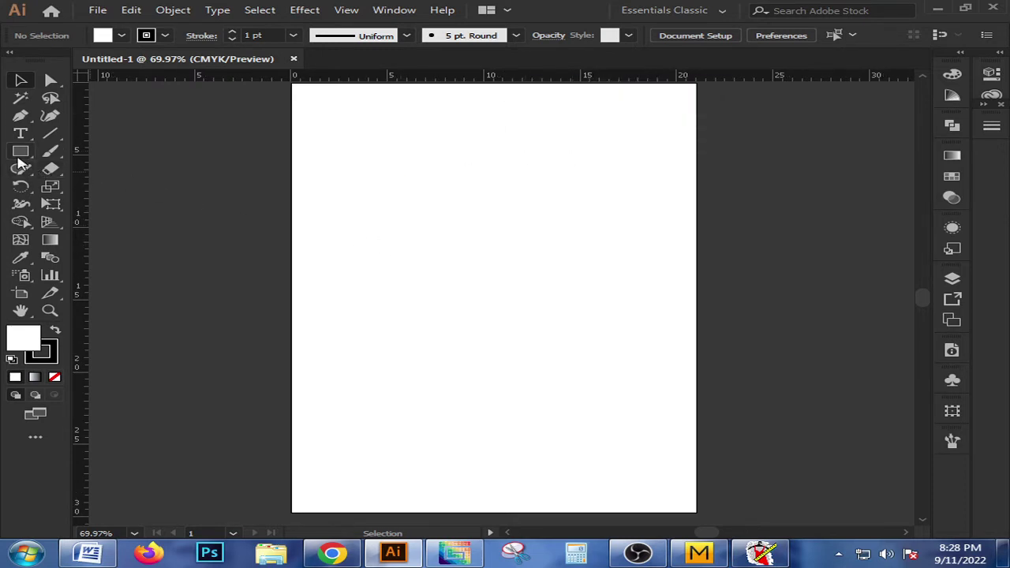
Step: Draw a 100 × 40 cm rectangle using the Rectangle tool's size dialog
left_click(20, 151)
left_click(535, 271)
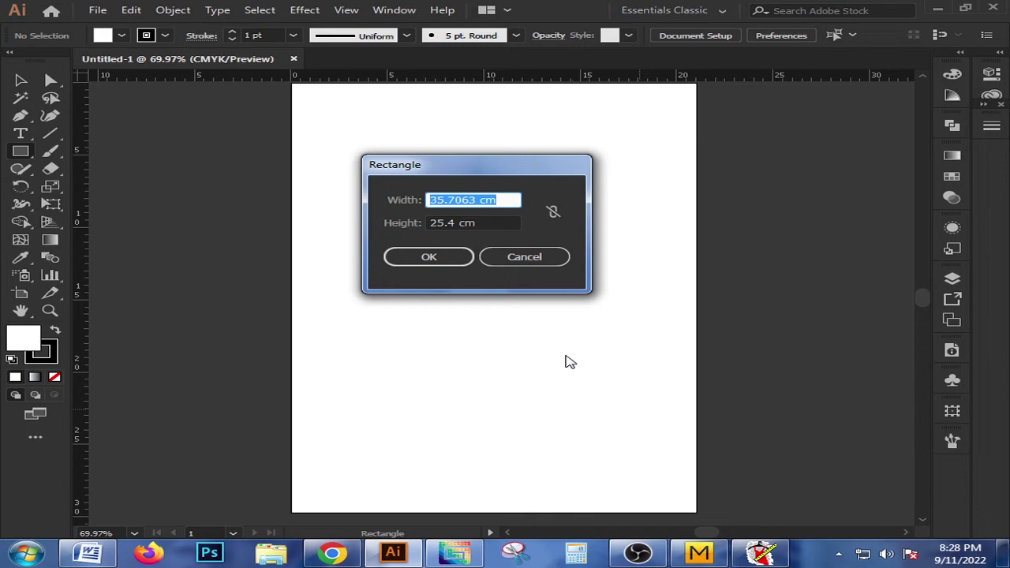
type("100")
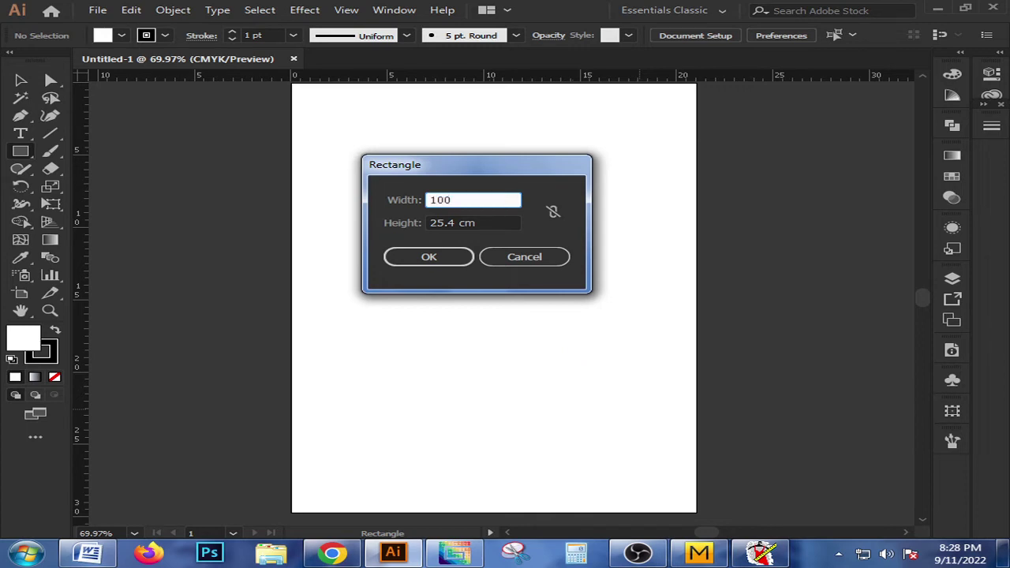
key("Tab")
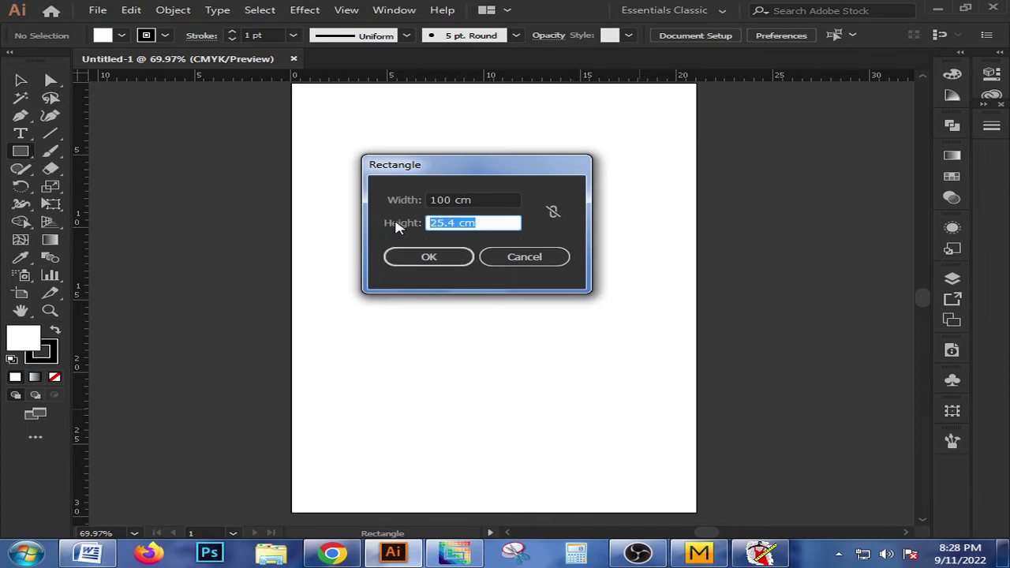
type("40")
left_click(440, 261)
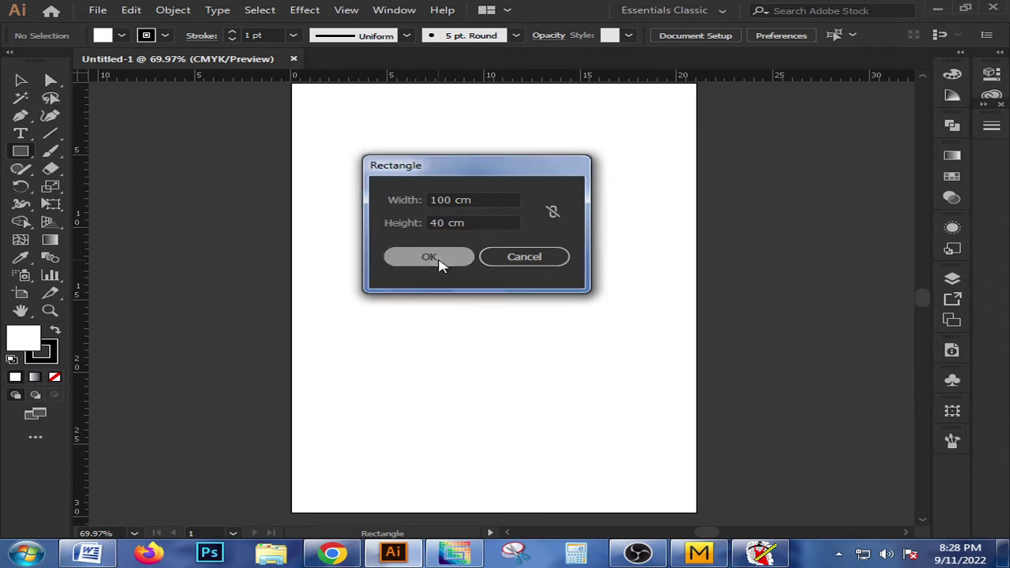
Step: Zoom out, move the rectangle up and left, and return to AccuMark Pattern Design
key("v")
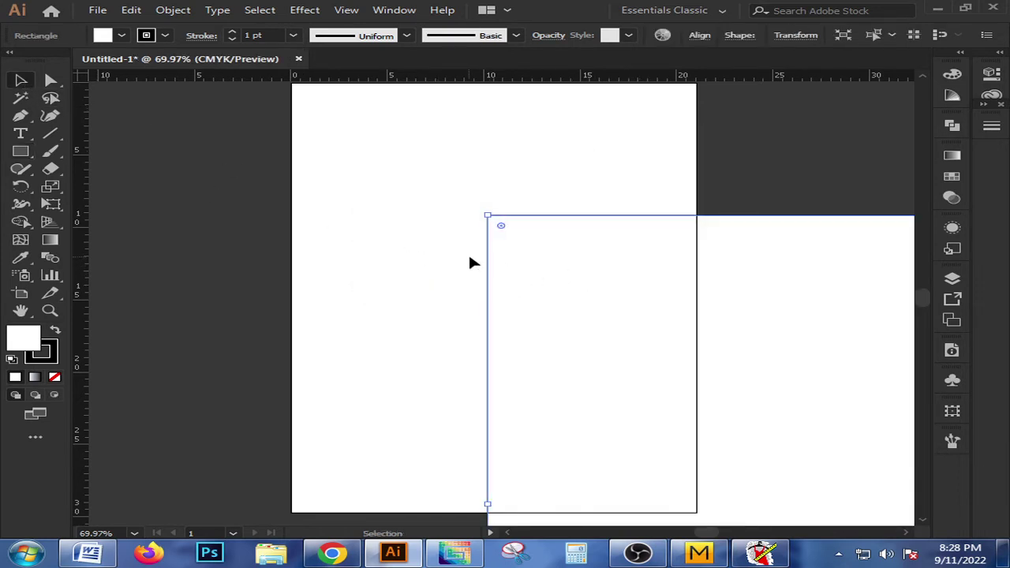
scroll(456, 256, "down", 3, "alt")
left_click_drag(666, 350, 474, 289)
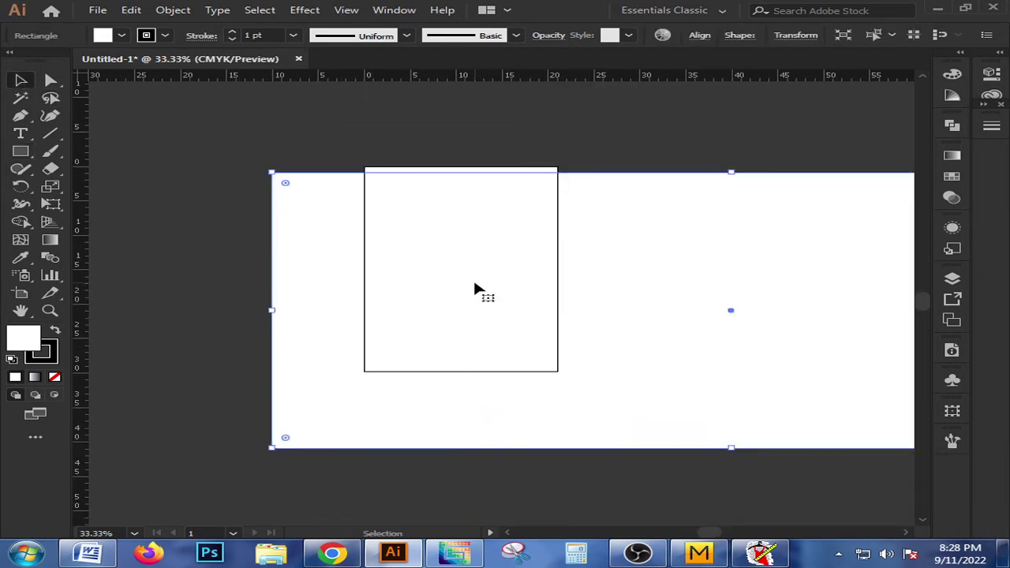
scroll(437, 287, "down", 3, "alt")
mouse_move(693, 277)
left_mouse_down()
mouse_move(591, 247)
mouse_move(584, 276)
mouse_move(581, 244)
left_mouse_up()
scroll(442, 268, "up", 2, "alt")
scroll(569, 235, "down", 1, "alt")
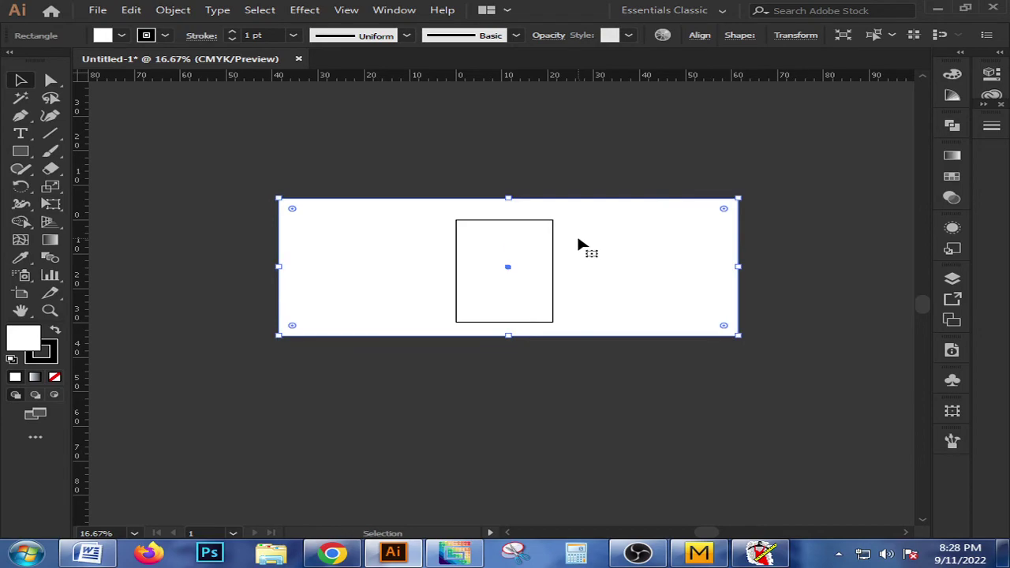
left_click(759, 551)
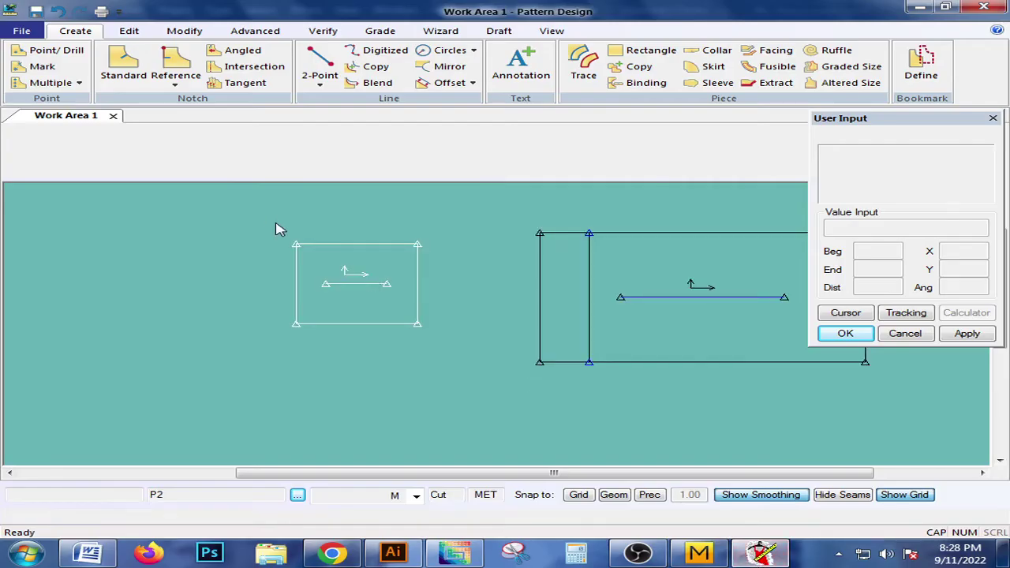
Step: Delete both the small P2 piece and the large piece from the work area
left_click(382, 273)
right_click(383, 274)
left_click(442, 211)
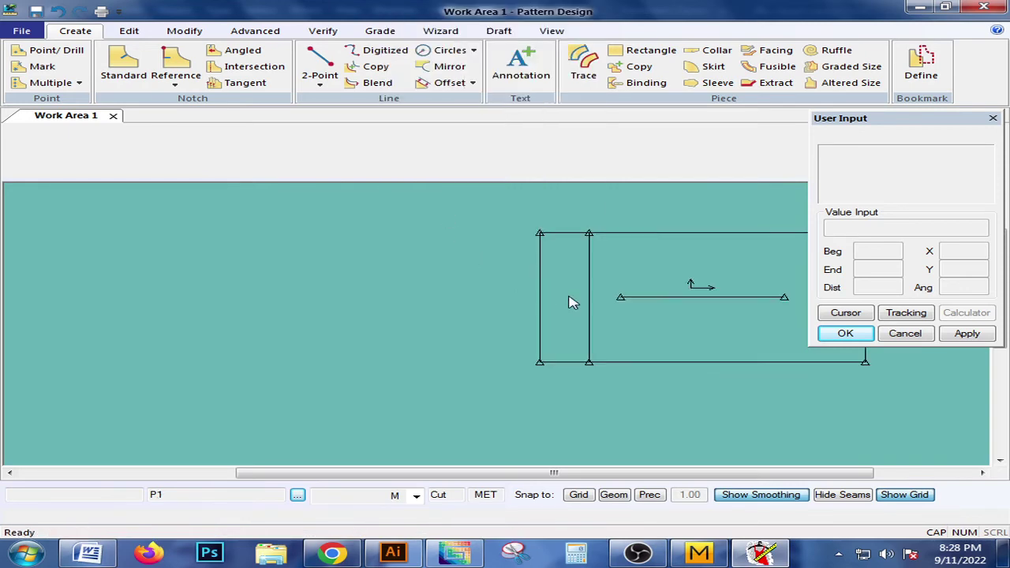
left_click_drag(572, 302, 266, 303)
right_click(313, 291)
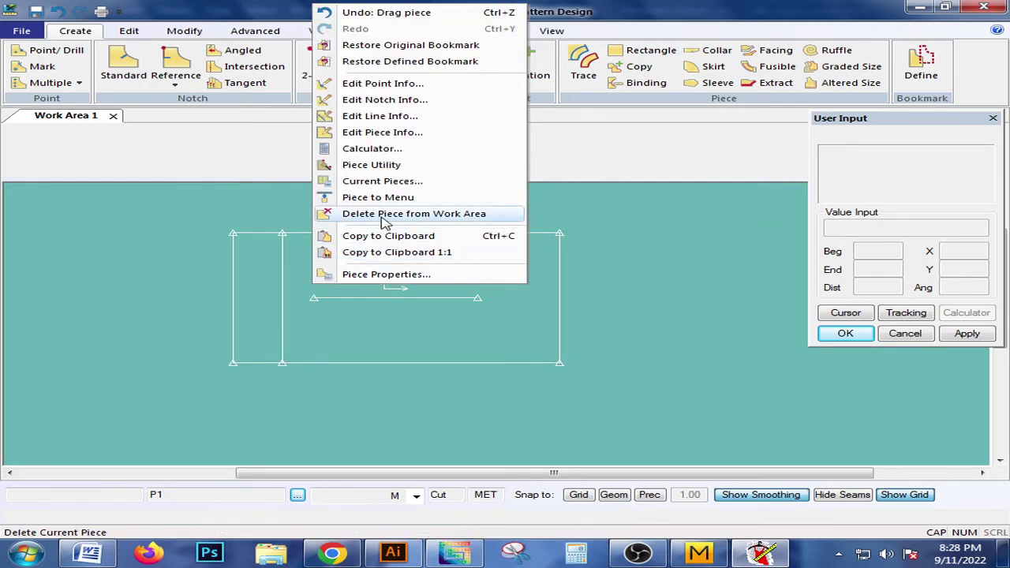
left_click(384, 214)
Step: Create a new rectangle piece, P3, with X 100 and Y 40
left_click(653, 47)
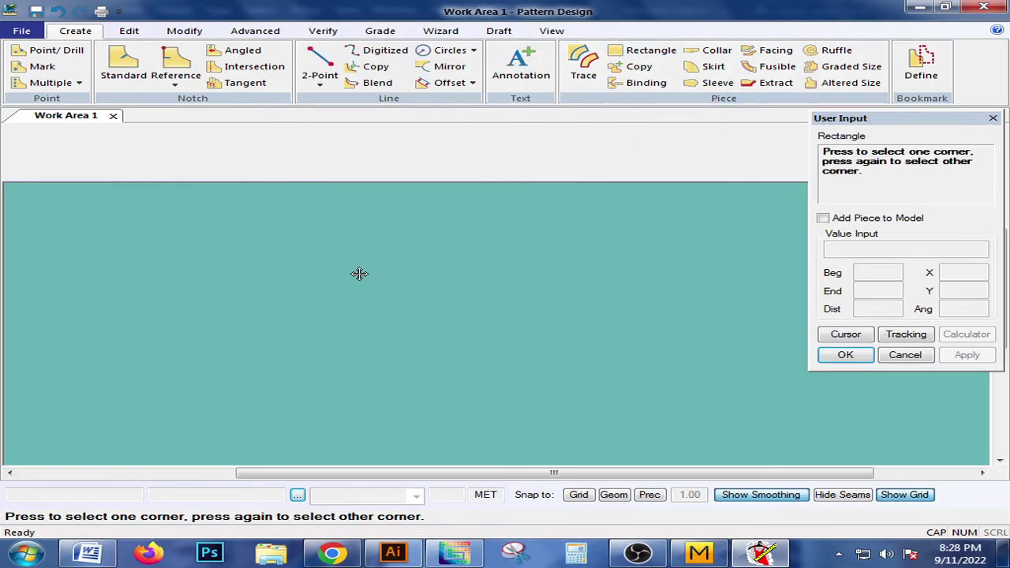
left_click(359, 274)
left_click(568, 332)
left_click(972, 271)
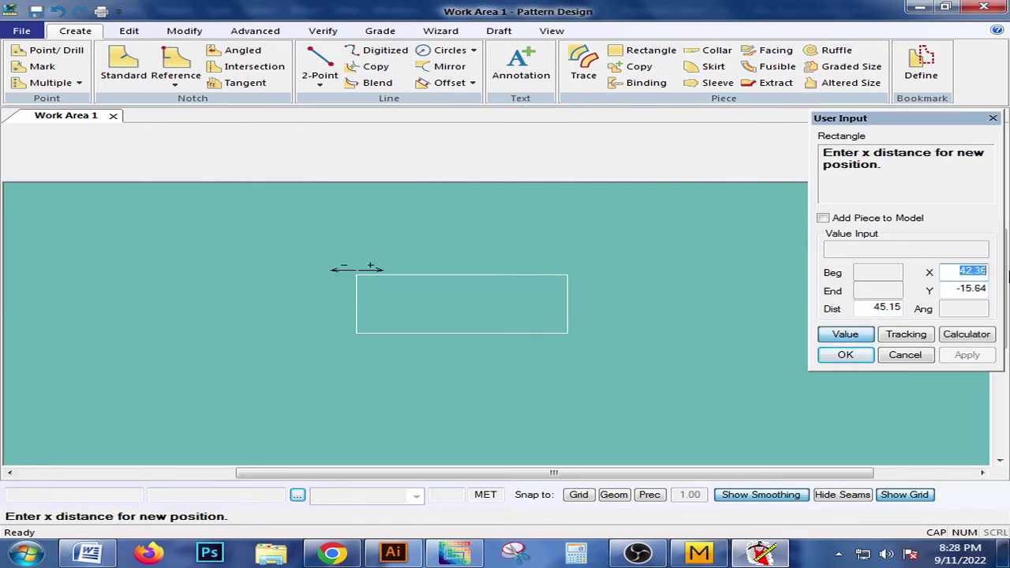
type("100")
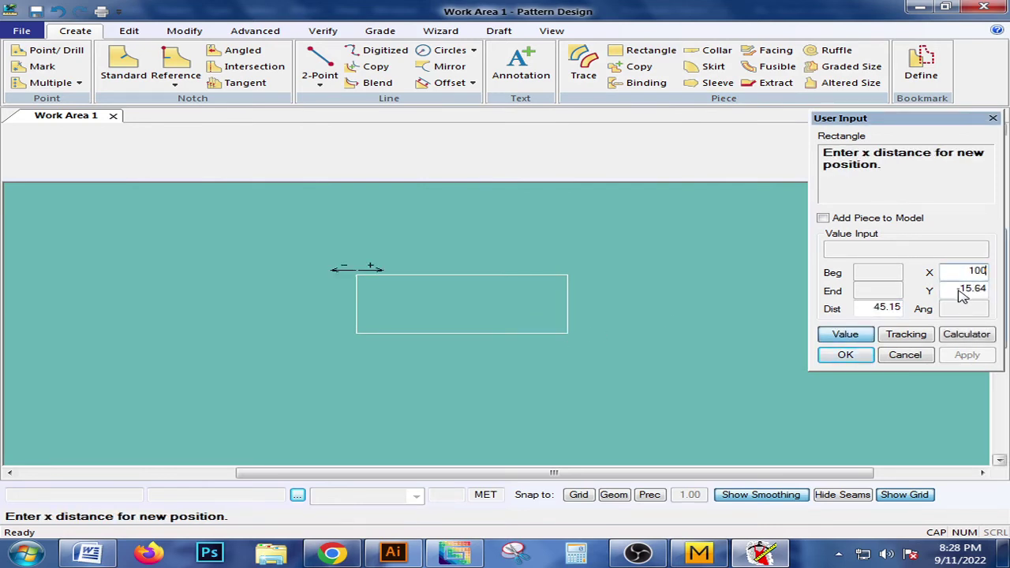
key("Return")
type("40")
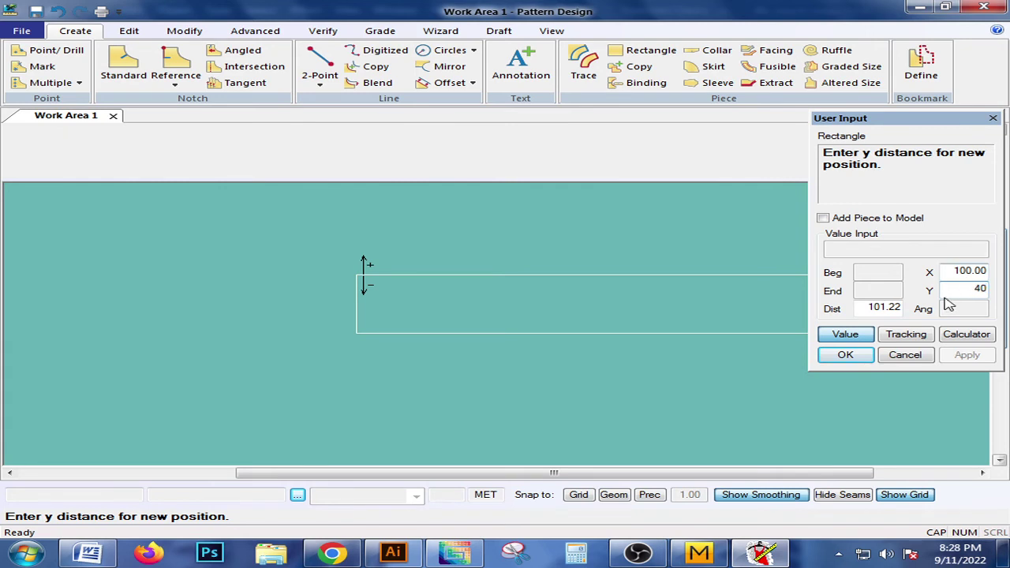
left_click(845, 355)
right_click(550, 307)
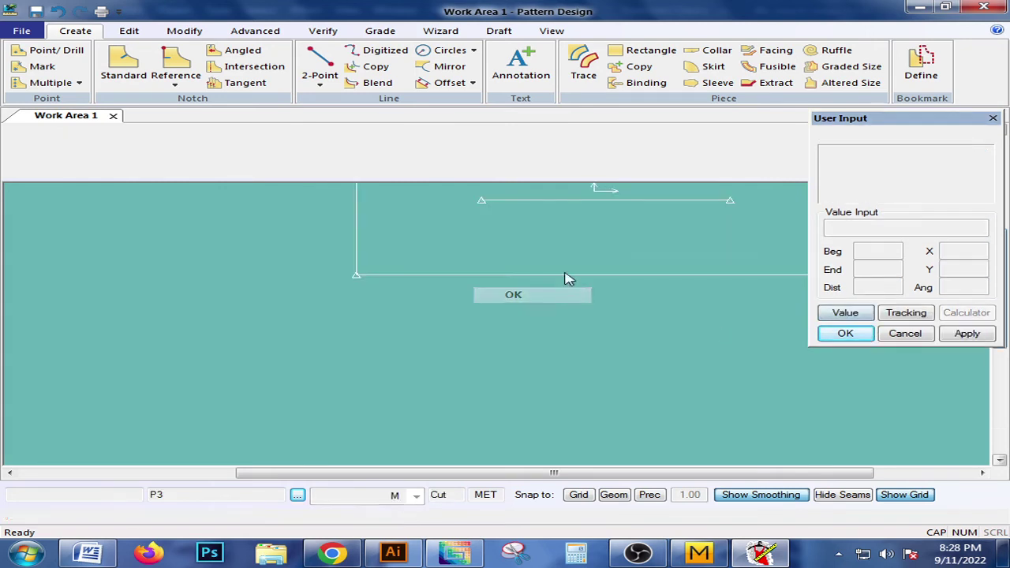
left_click(562, 294)
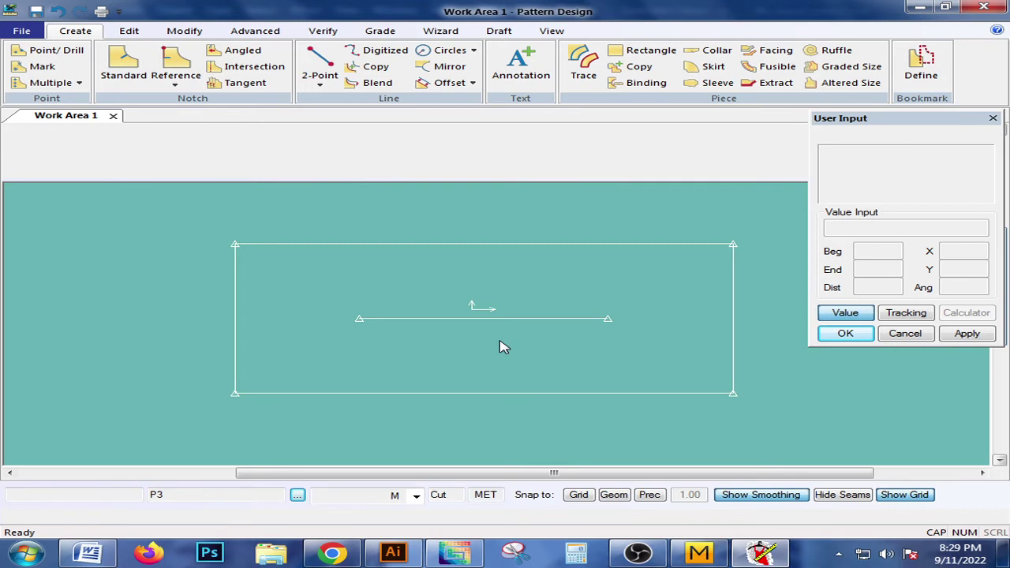
Step: Switch between Illustrator and Pattern Design, deselecting the rectangle, and end in Illustrator
left_click(393, 553)
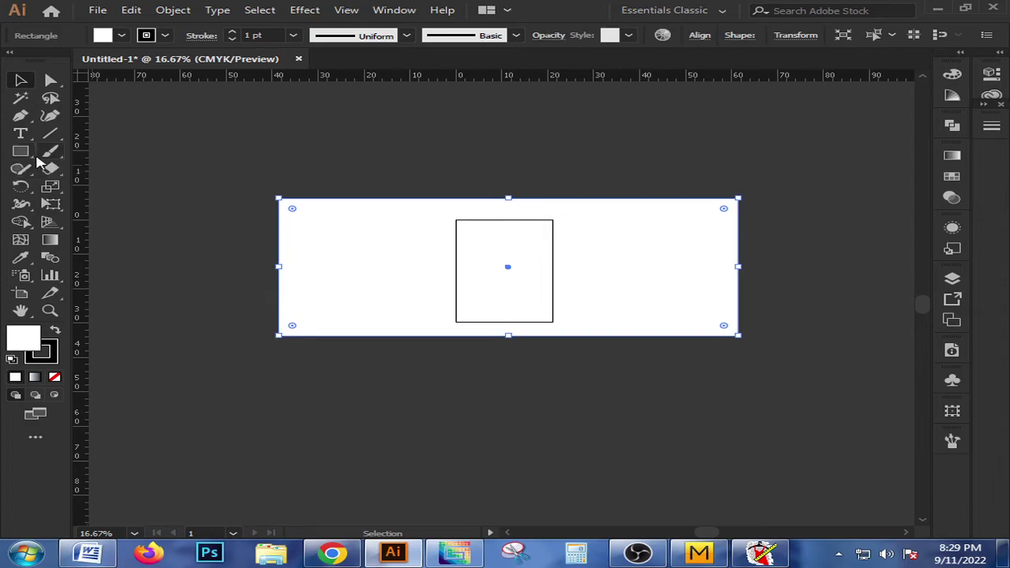
left_click(757, 554)
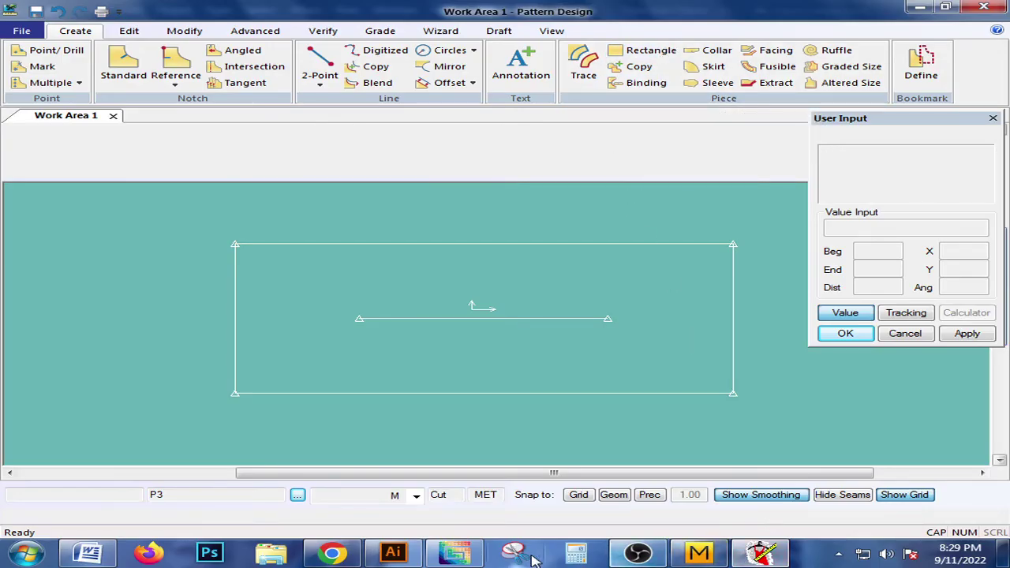
left_click(393, 554)
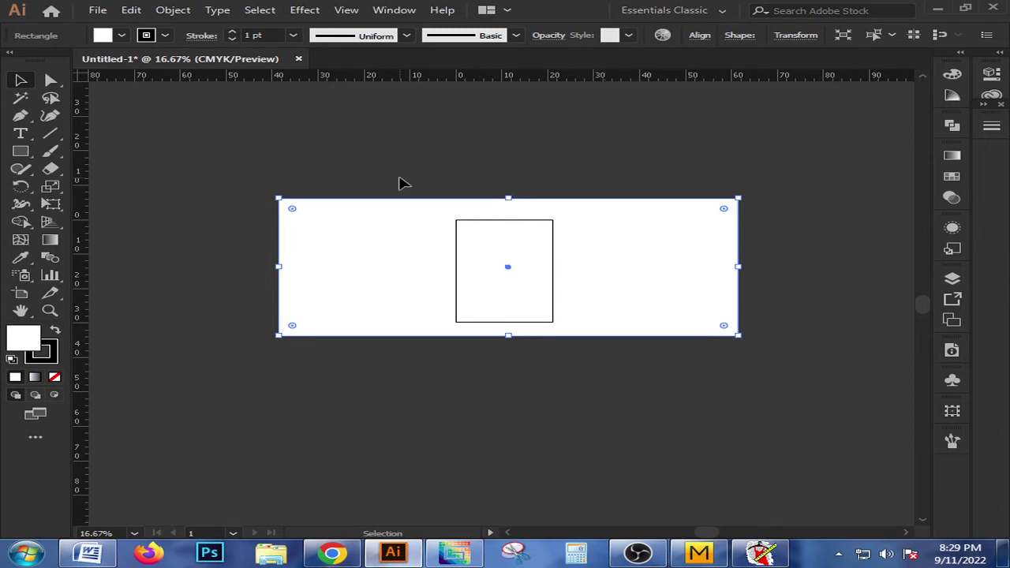
left_click(310, 165)
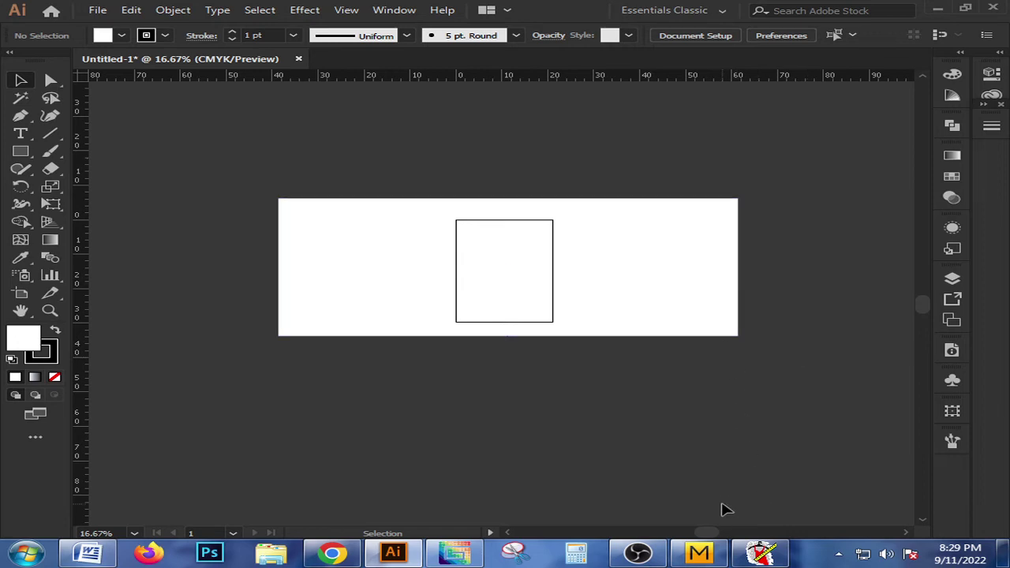
left_click(753, 552)
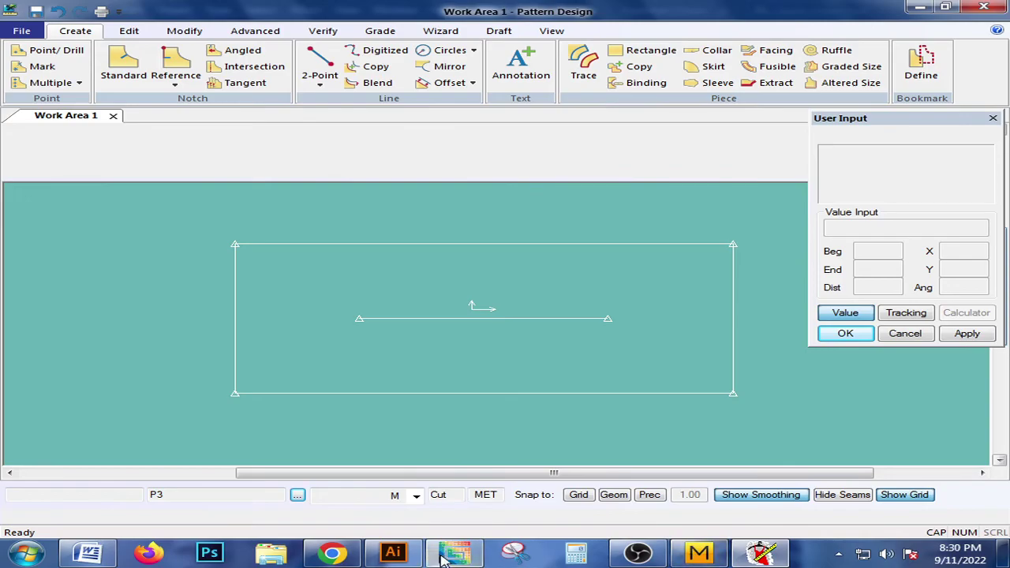
left_click(393, 552)
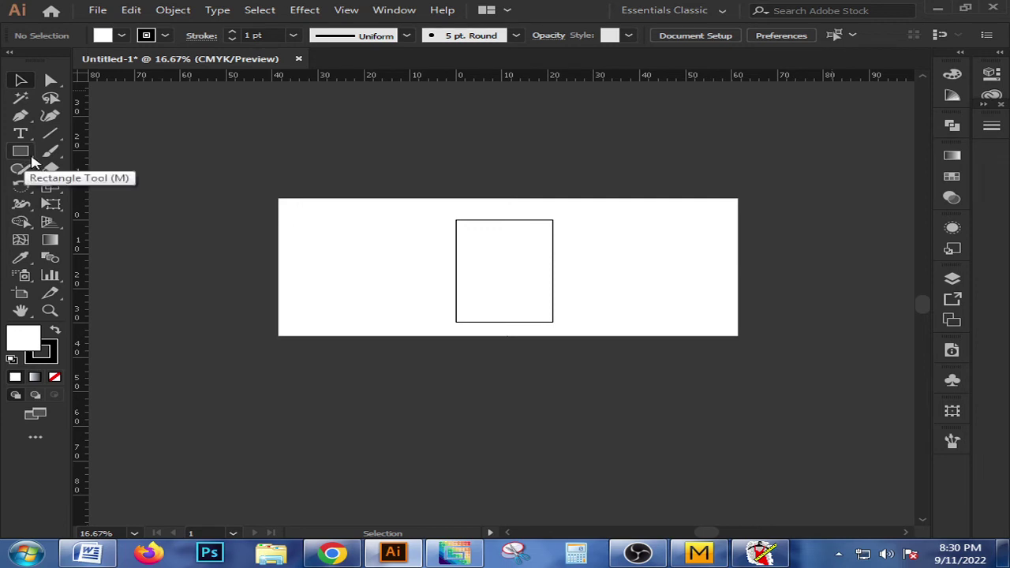
Step: Switch to the Direct Selection tool and select the rectangle's top-right anchor point
left_click_drag(24, 162, 63, 162)
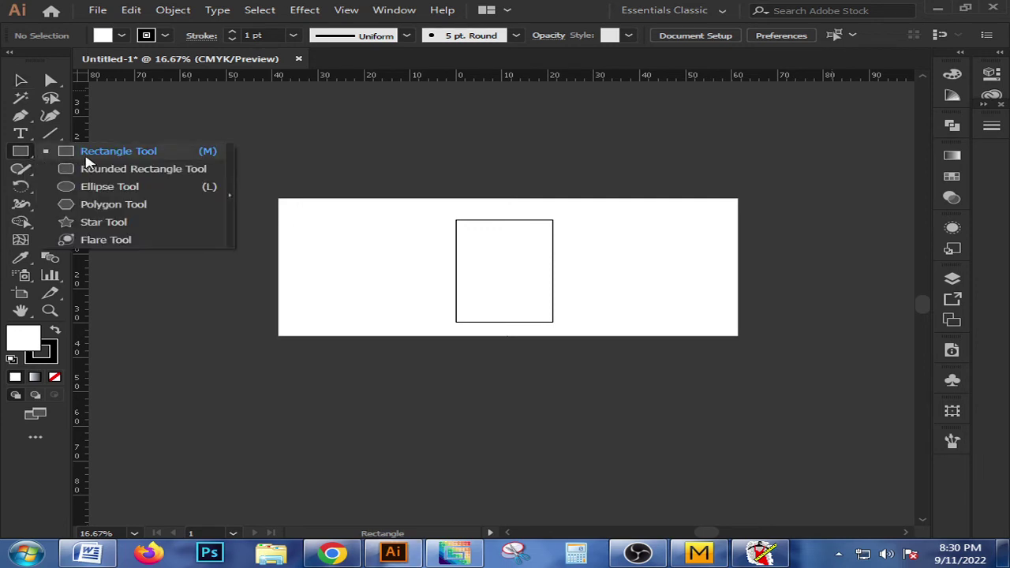
left_click(86, 157)
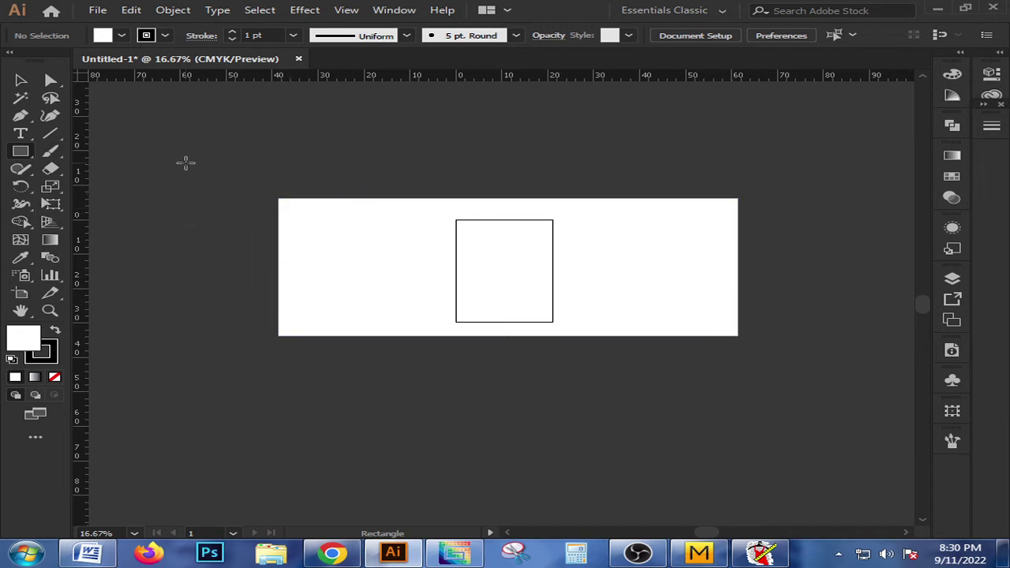
left_click(19, 82)
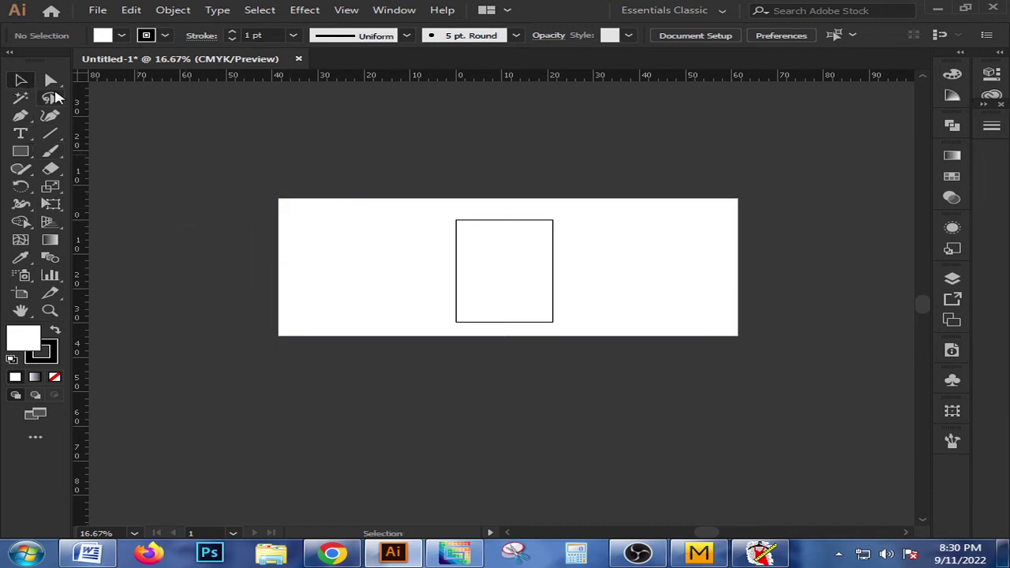
scroll(757, 202, "down", 1)
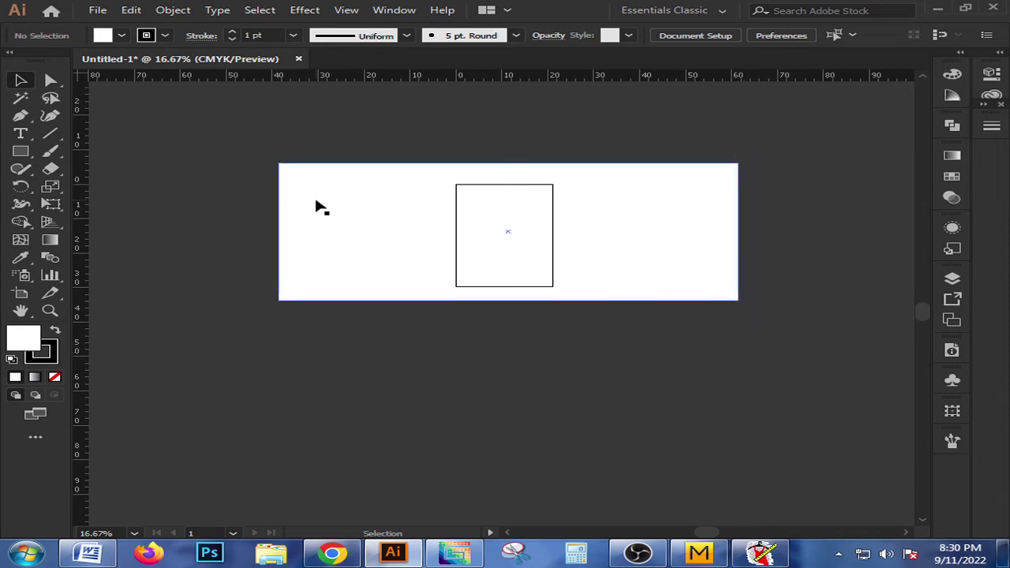
left_click(51, 81)
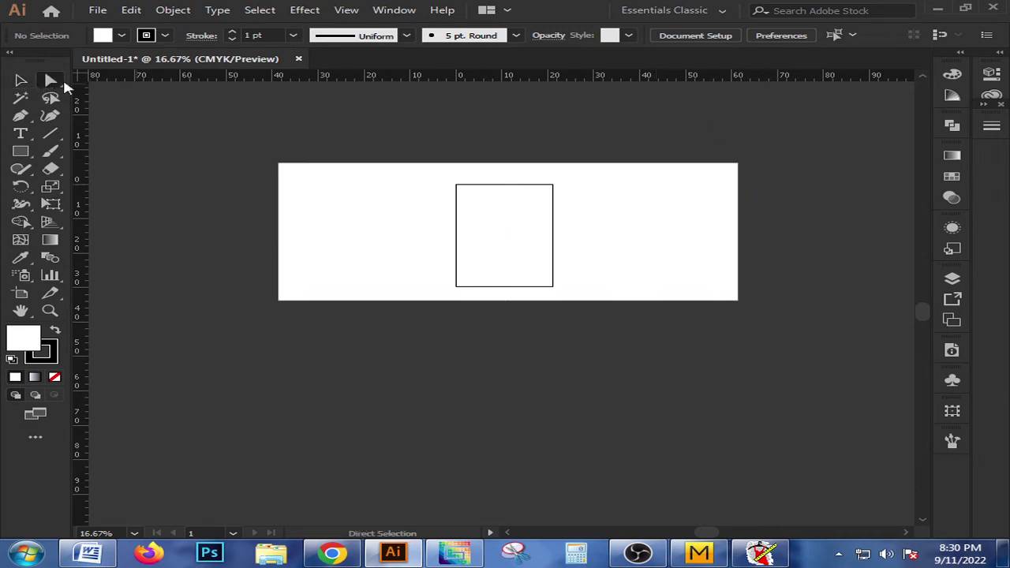
left_click(739, 164)
Step: Move the top-right anchor -3 cm horizontally at 180° via Transform > Move, then deselect
right_click(741, 167)
mouse_move(800, 400)
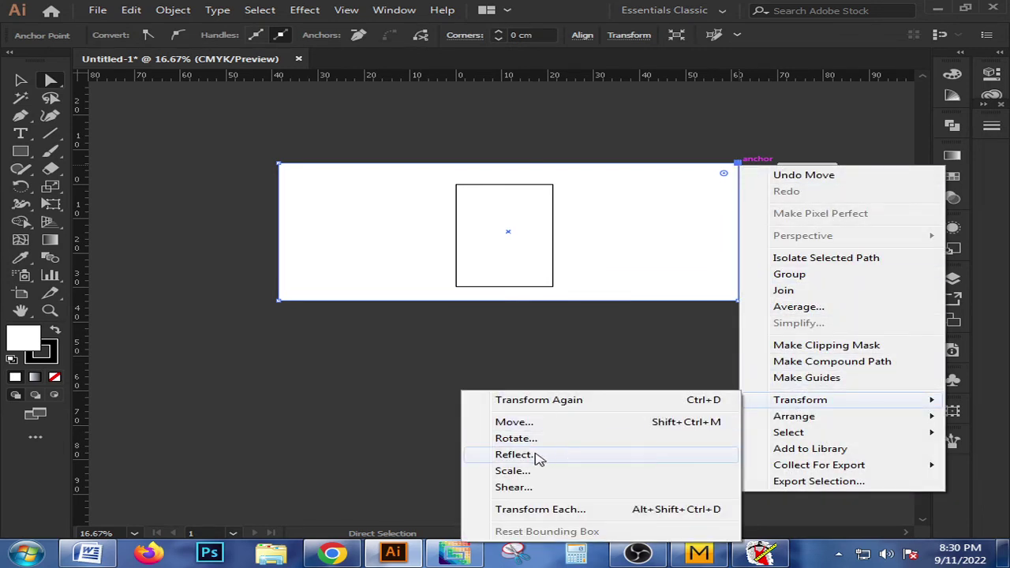
left_click(519, 429)
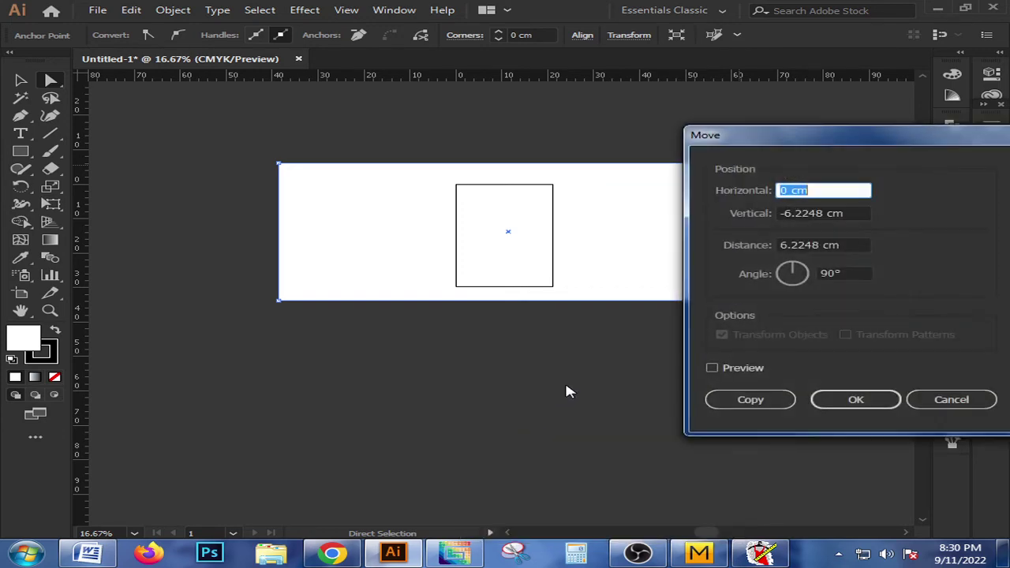
mouse_move(784, 149)
left_mouse_down()
mouse_move(275, 213)
mouse_move(284, 173)
left_mouse_up()
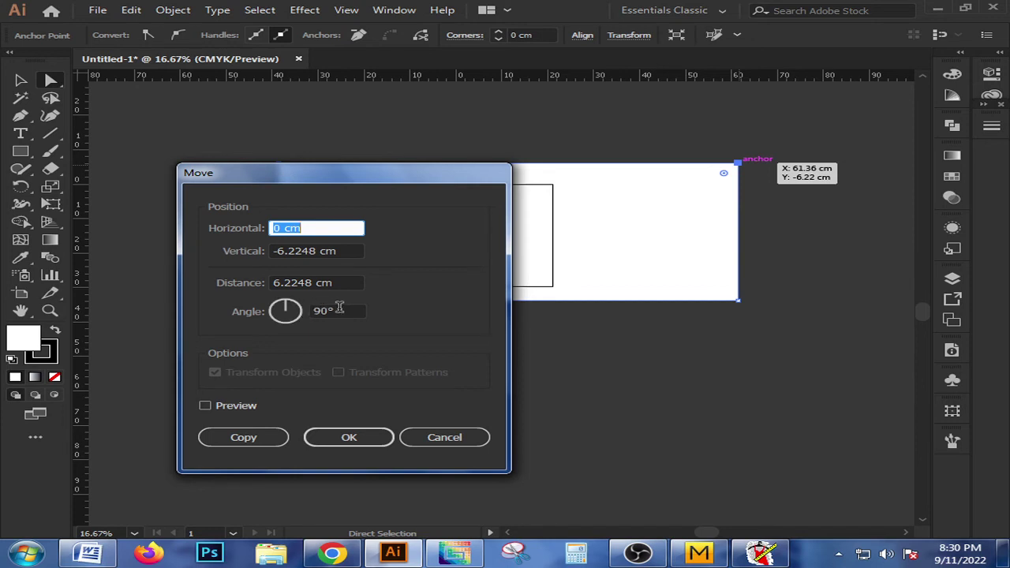
left_click(288, 311)
type("180")
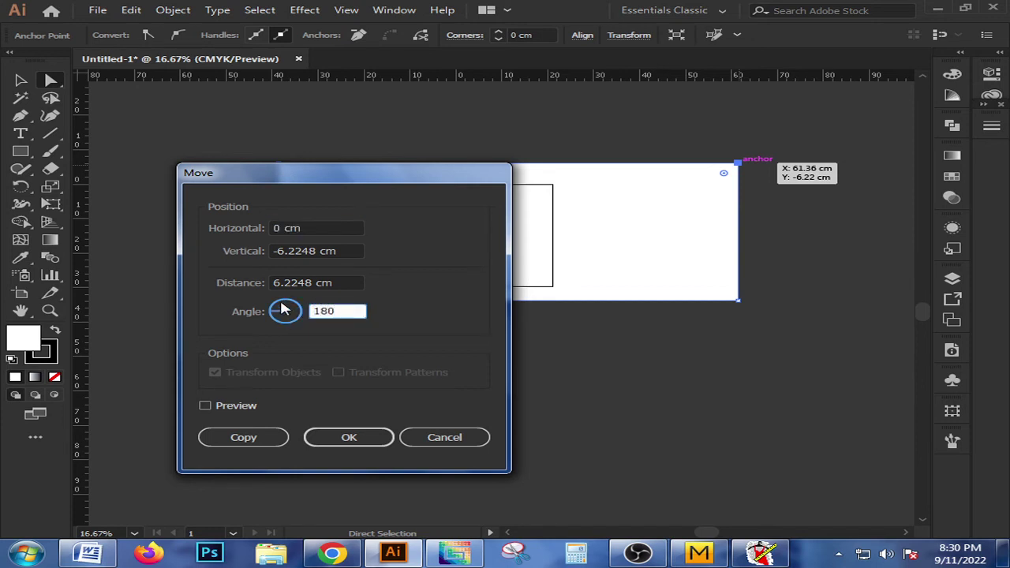
left_click(355, 251)
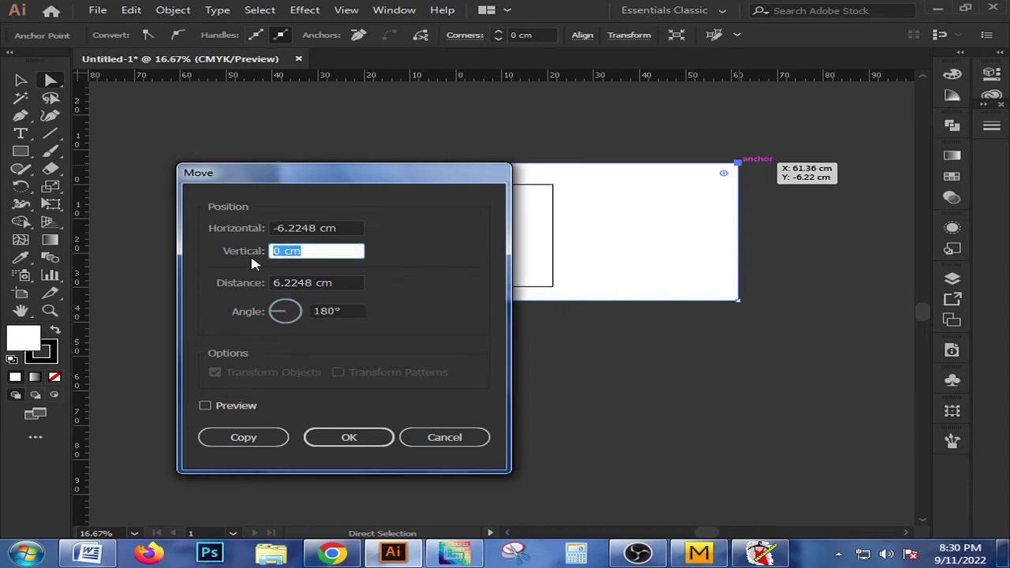
left_click(344, 228)
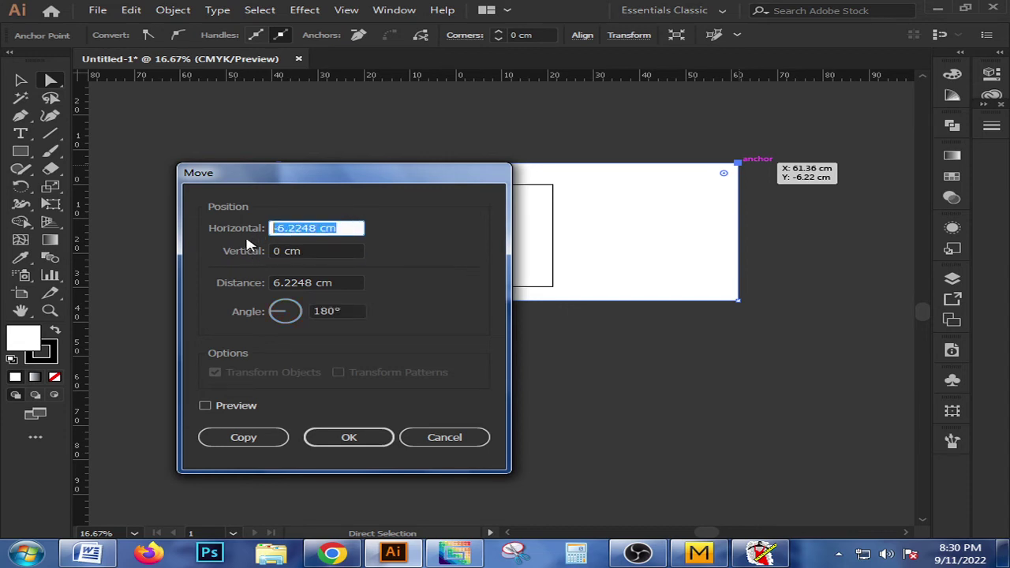
key("BackSpace")
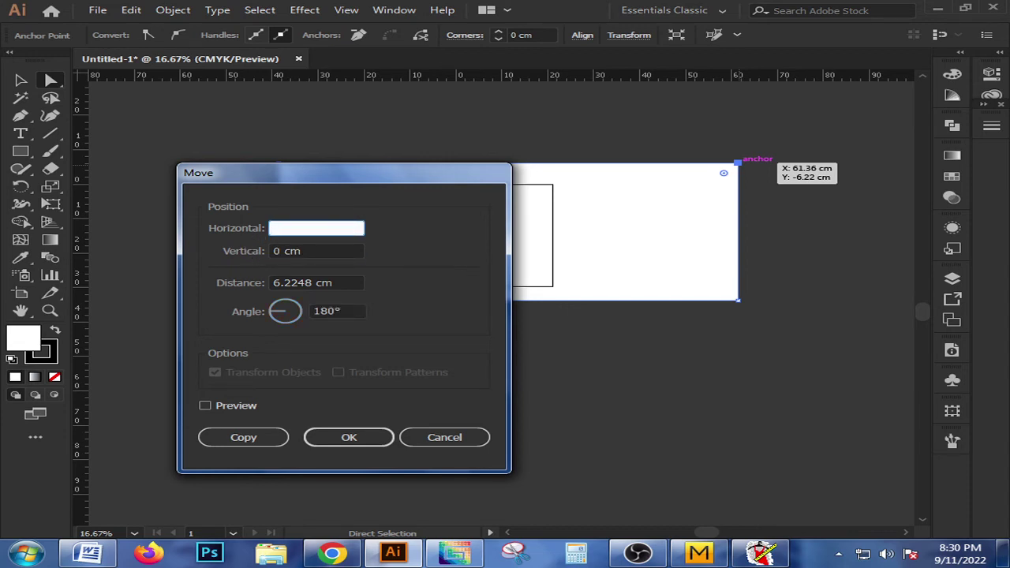
type("-3")
left_click(205, 407)
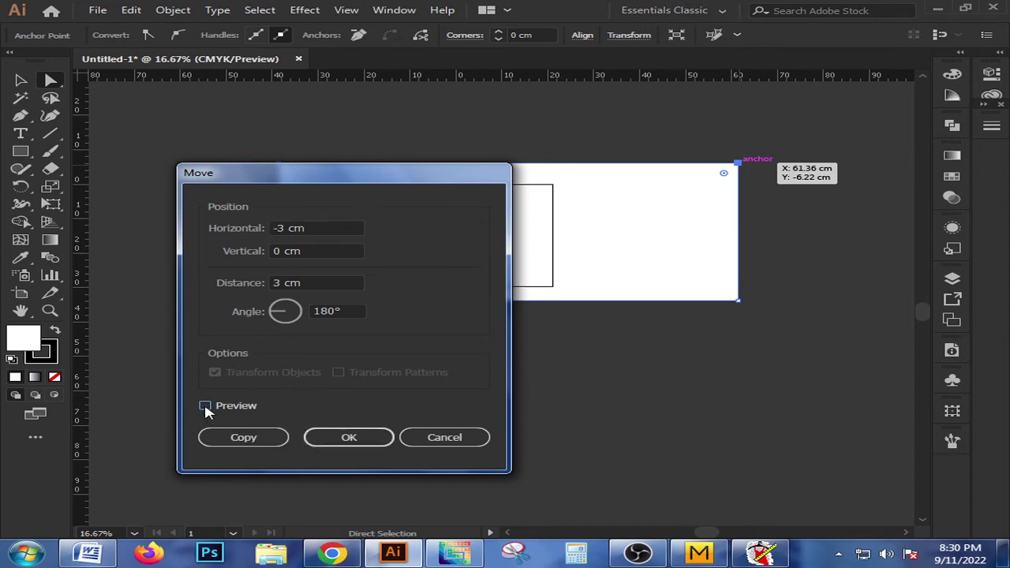
left_click(205, 407)
left_click(324, 442)
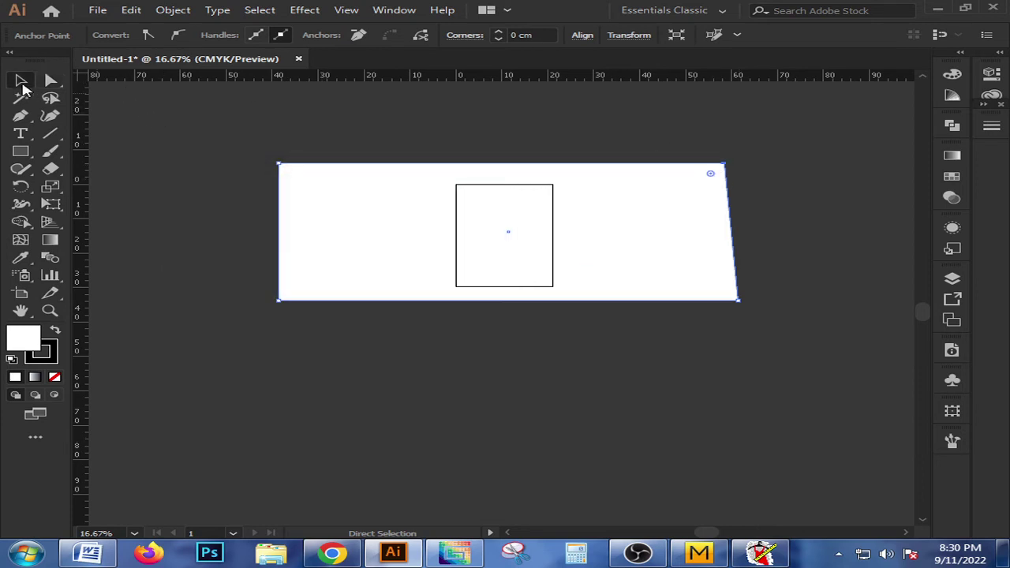
left_click(21, 80)
left_click(775, 166)
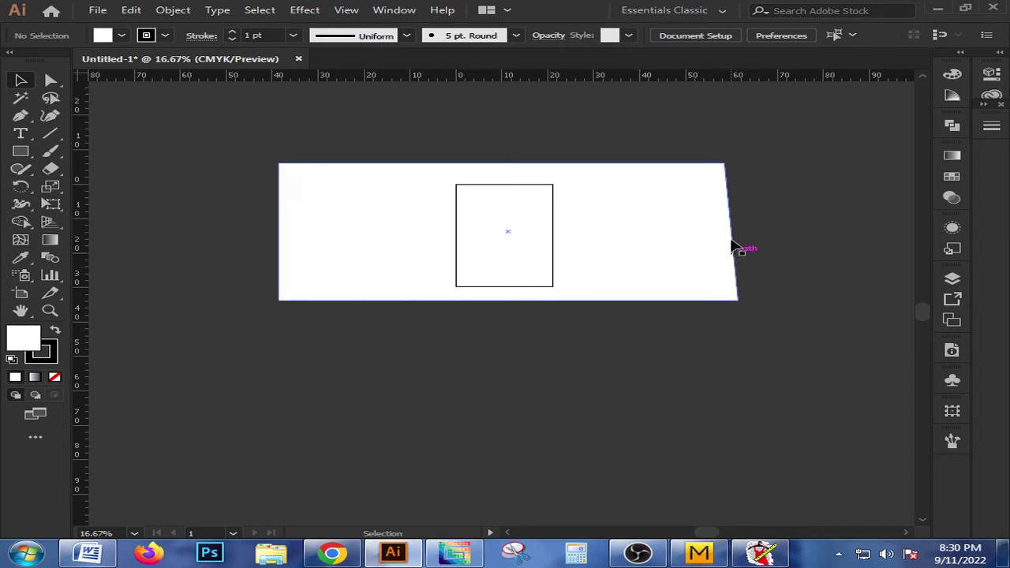
Step: Bring AccuMark's Work Area 1 with the P3 rectangle piece back to the front
left_click(762, 552)
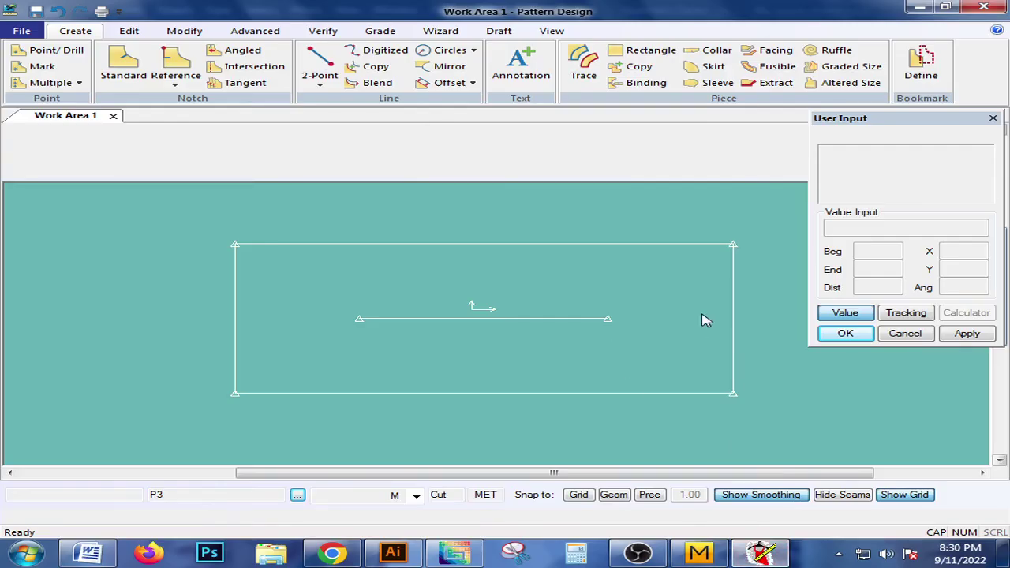